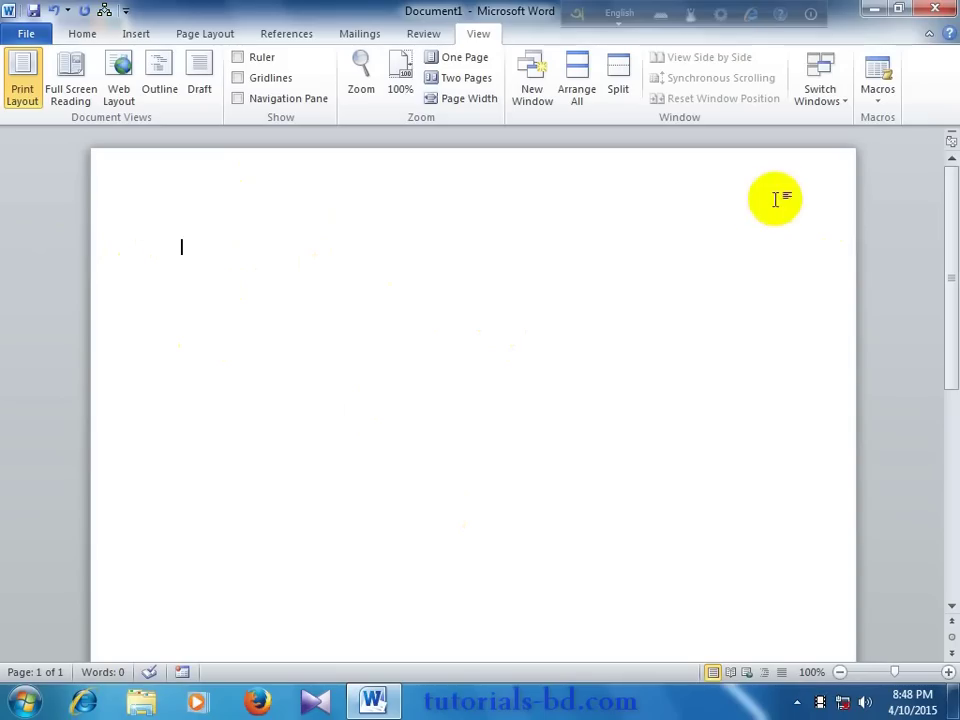
pyautogui.click(136, 34)
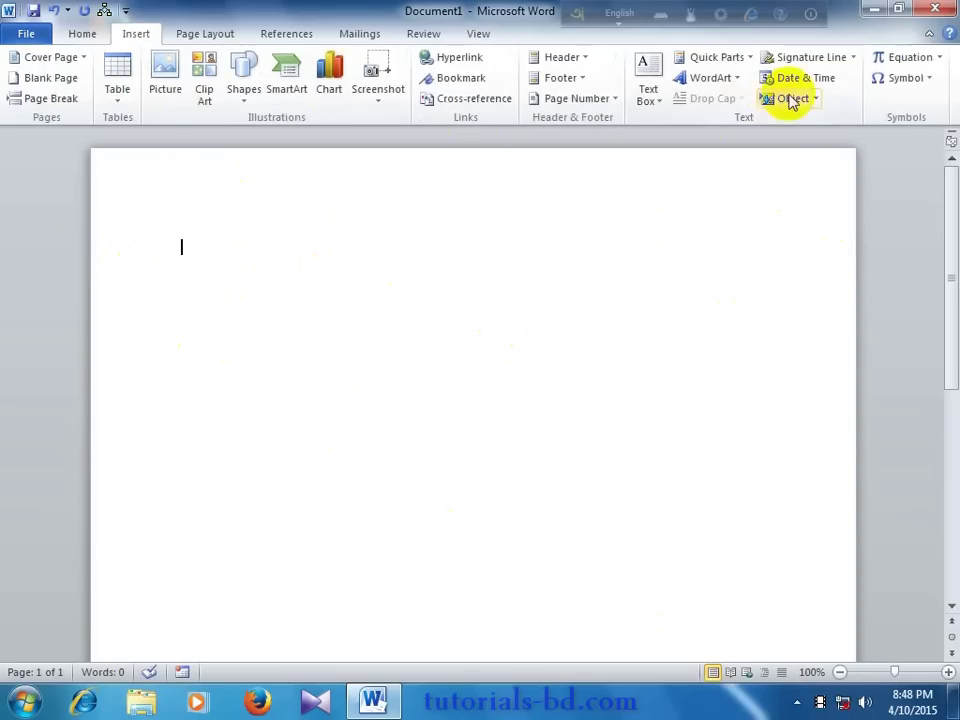
pyautogui.click(82, 34)
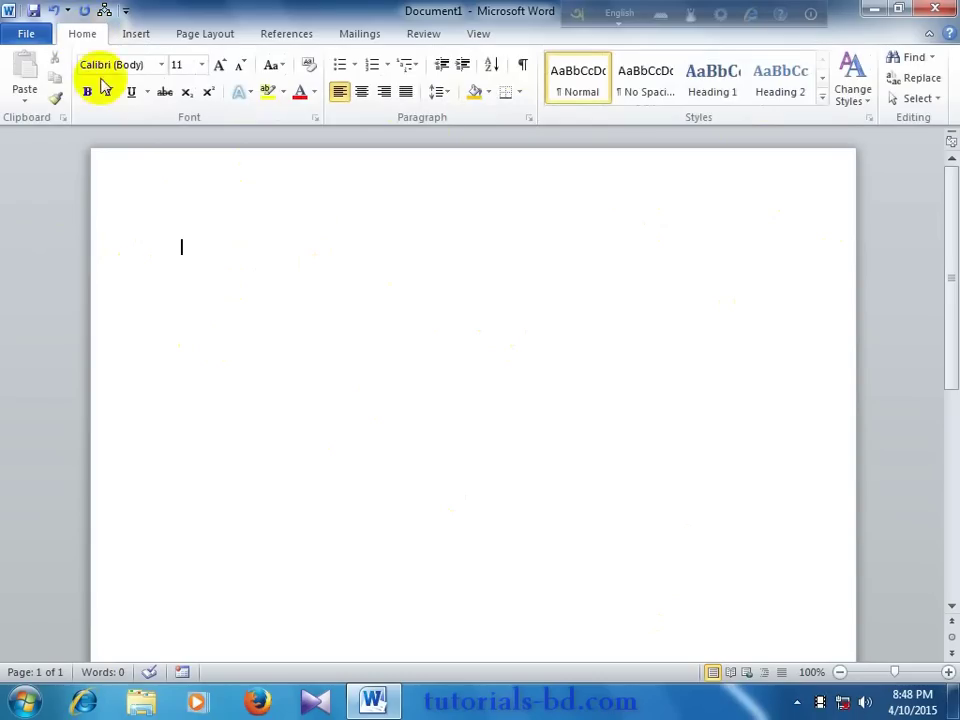
pyautogui.click(138, 36)
pyautogui.click(190, 34)
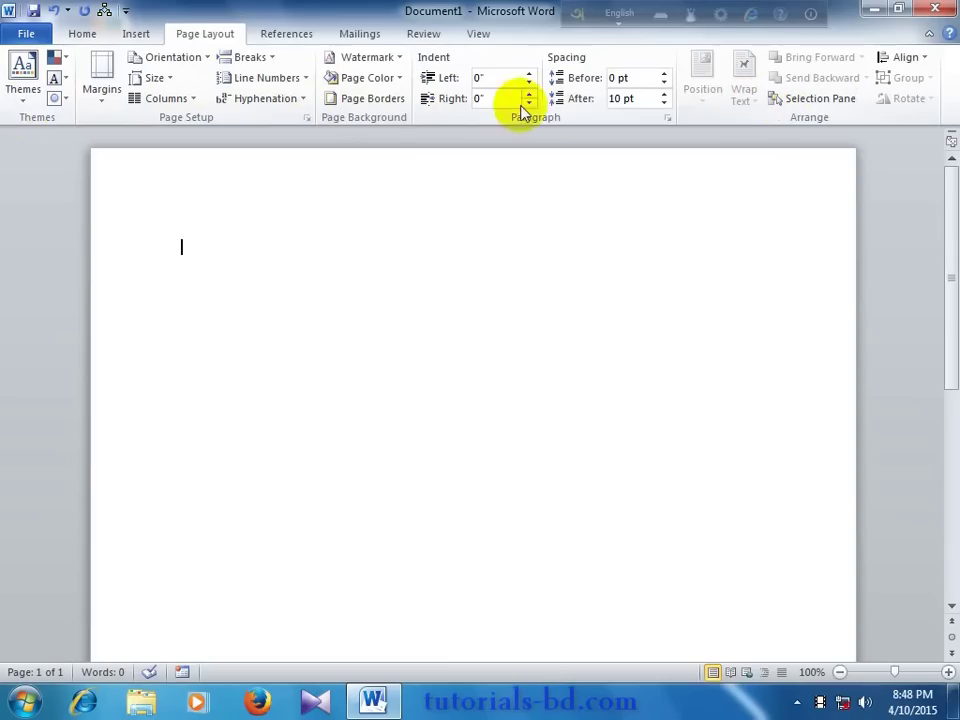
pyautogui.click(298, 36)
pyautogui.click(343, 38)
pyautogui.click(423, 36)
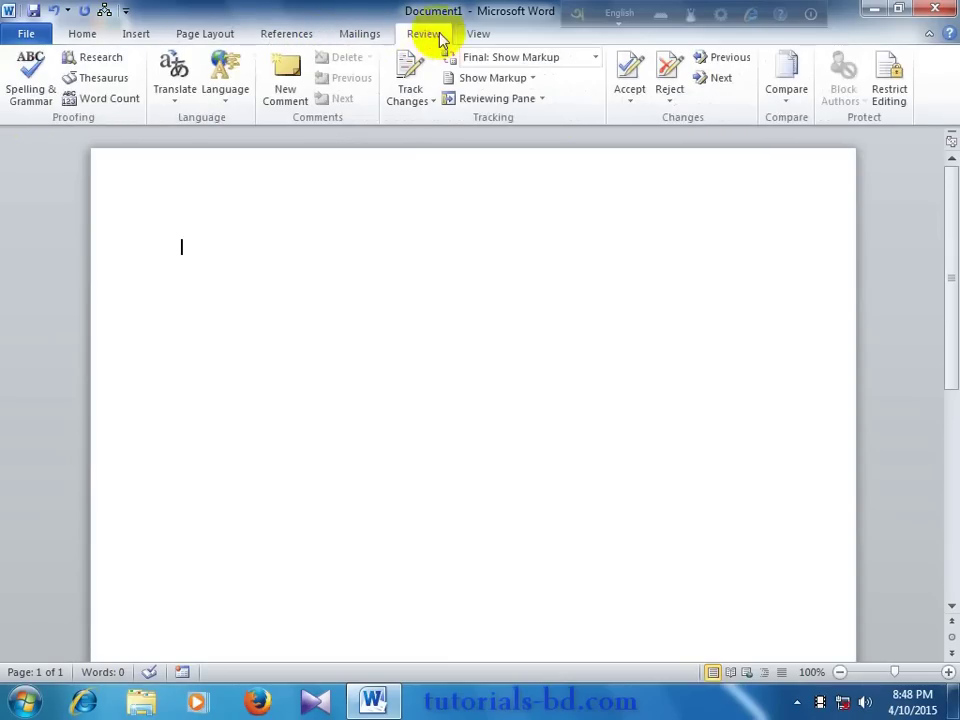
pyautogui.click(466, 38)
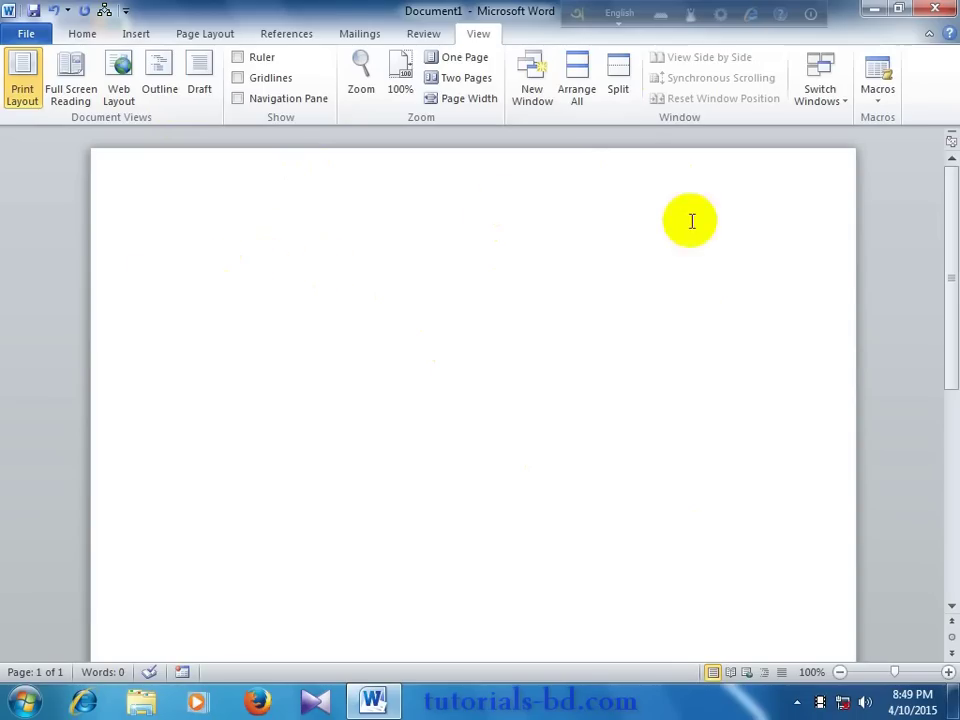
# - Insert a trial 10×8 table into the blank document
pyautogui.click(134, 38)
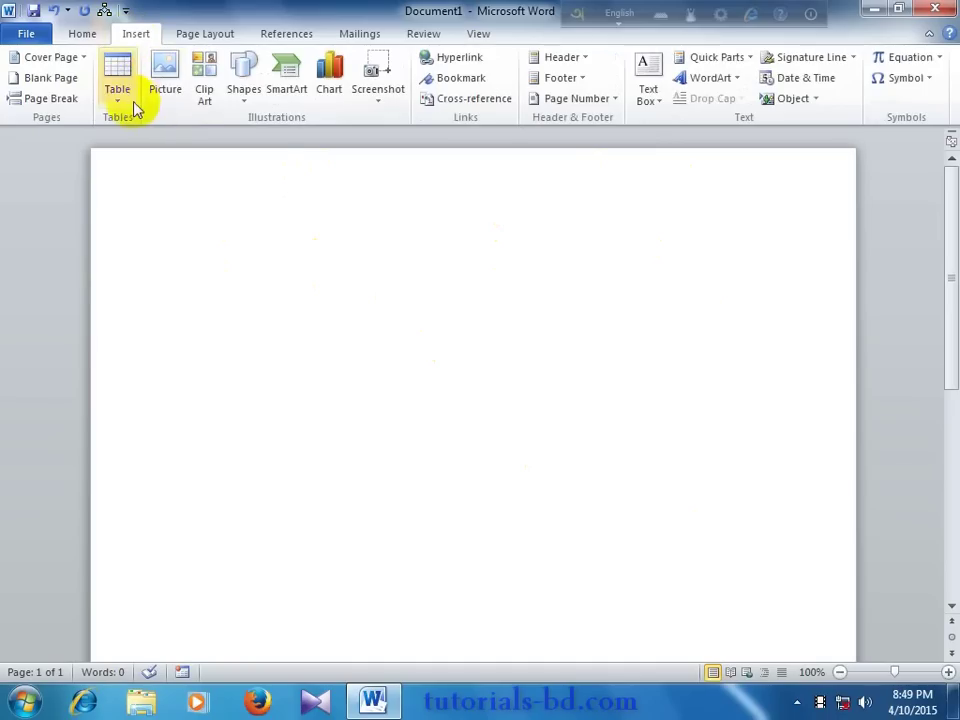
pyautogui.click(131, 104)
pyautogui.click(269, 261)
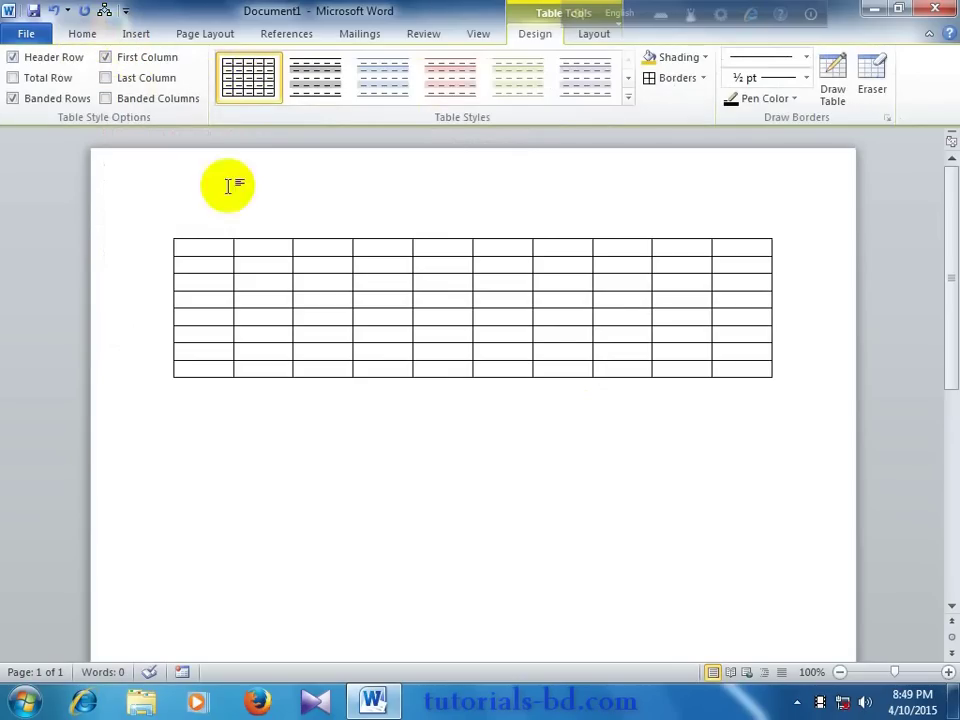
# - Select and delete the trial table, then show the View tab's macro options
pyautogui.moveTo(199, 246); pyautogui.dragTo(783, 409)
pyautogui.press('BackSpace')
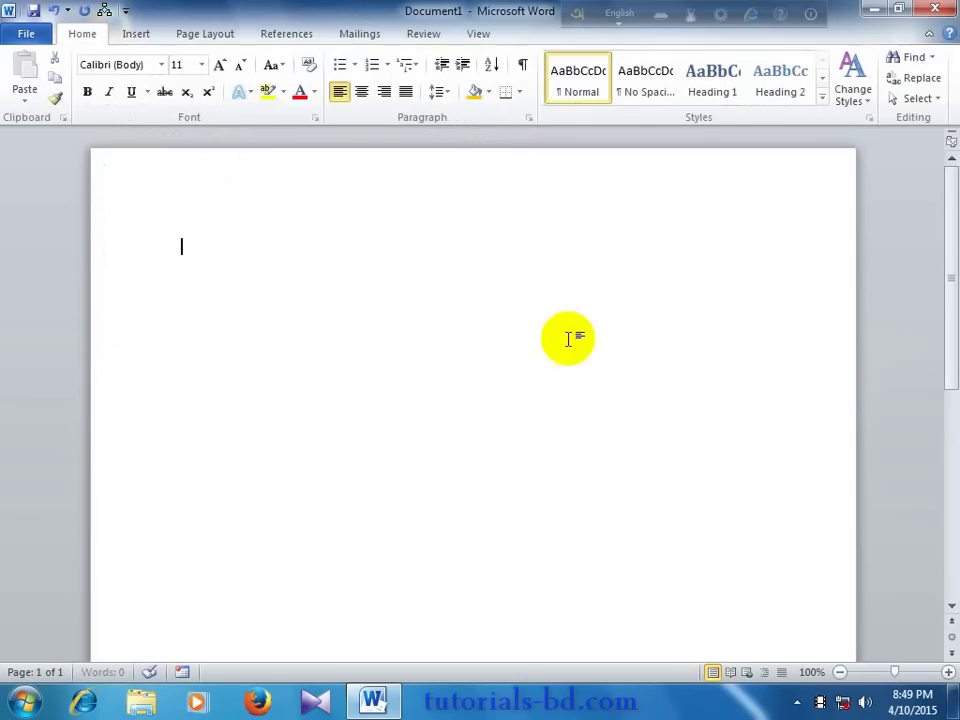
pyautogui.click(480, 33)
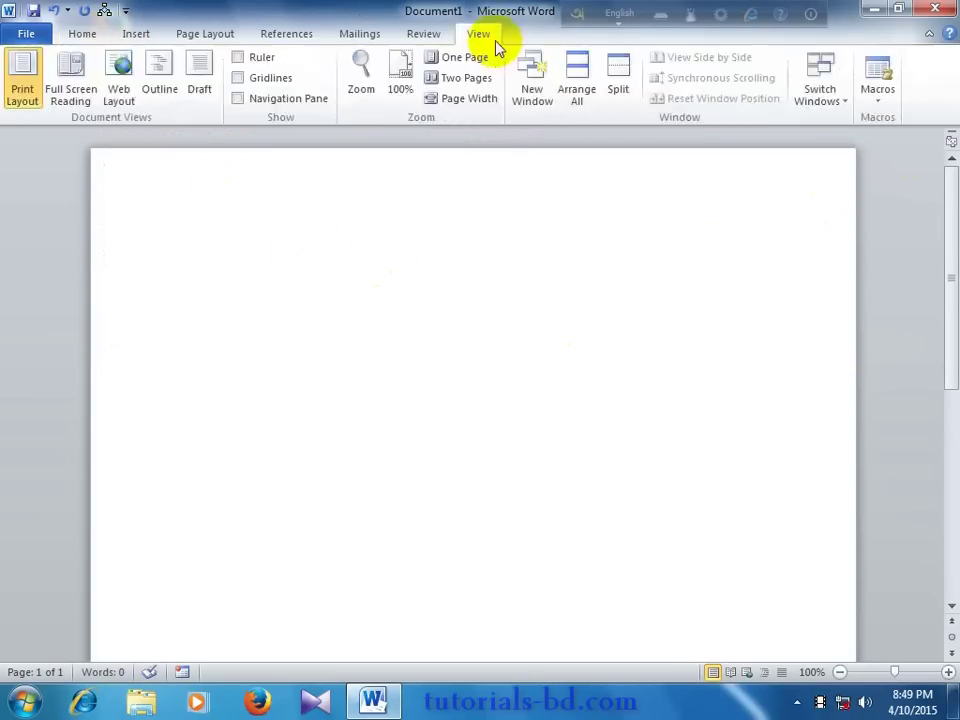
pyautogui.click(869, 107)
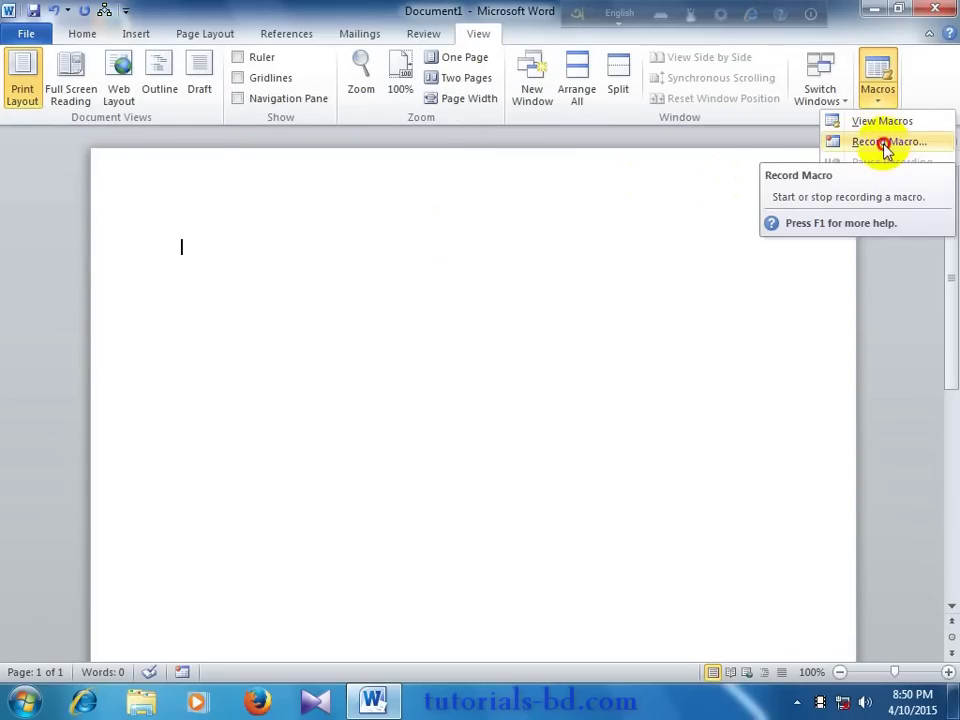
# - Record a macro named Table with no keyboard shortcut, then stop the recording
pyautogui.click(885, 143)
pyautogui.write('Table')
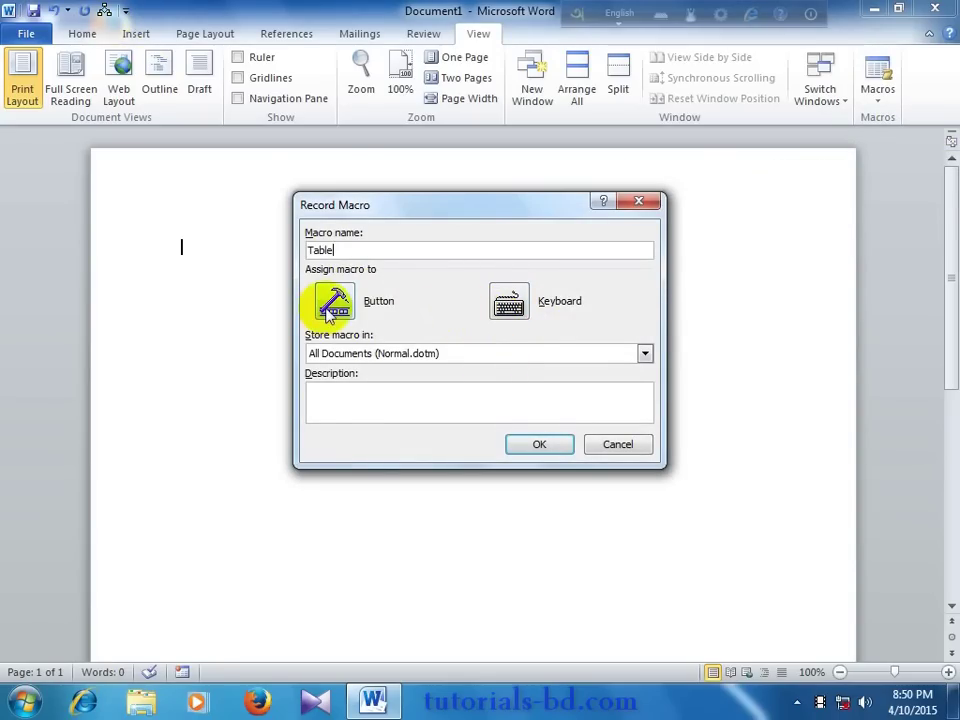
pyautogui.click(510, 302)
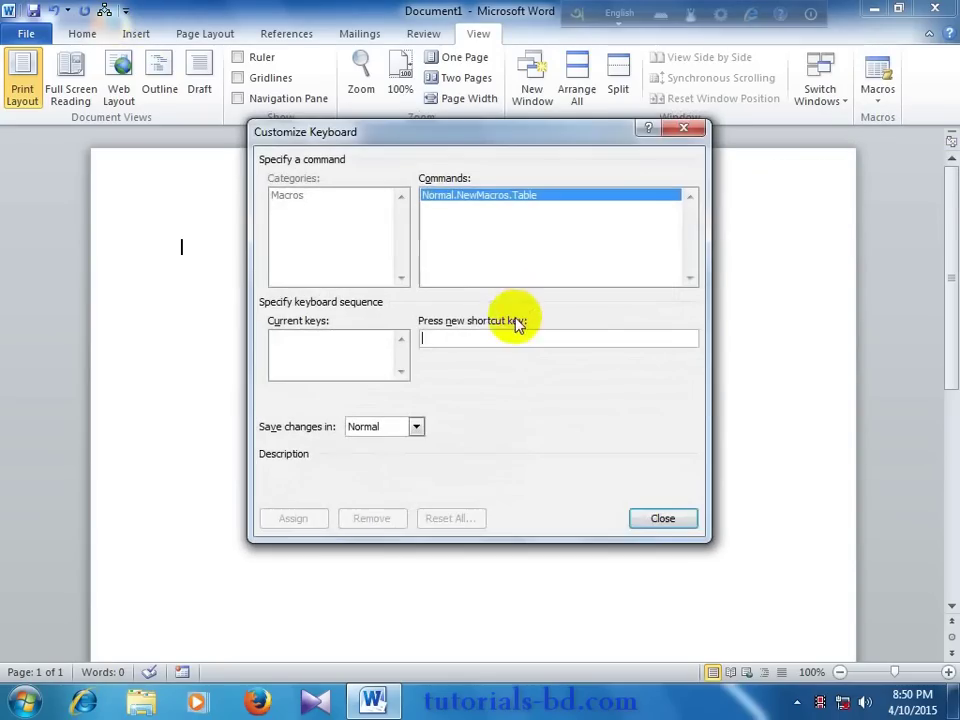
pyautogui.click(652, 513)
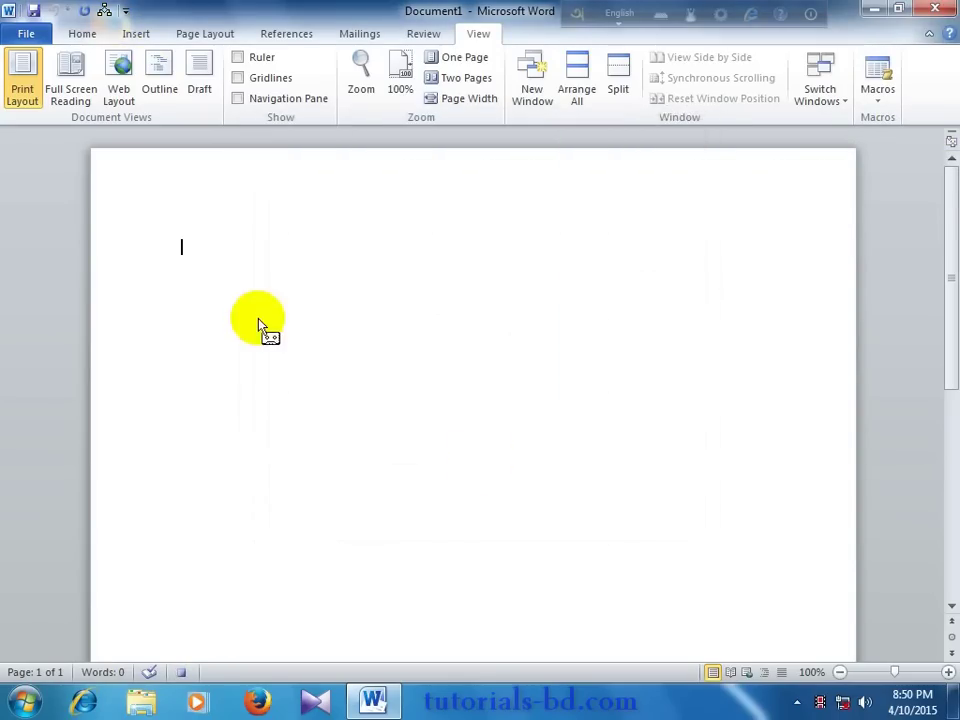
pyautogui.click(879, 100)
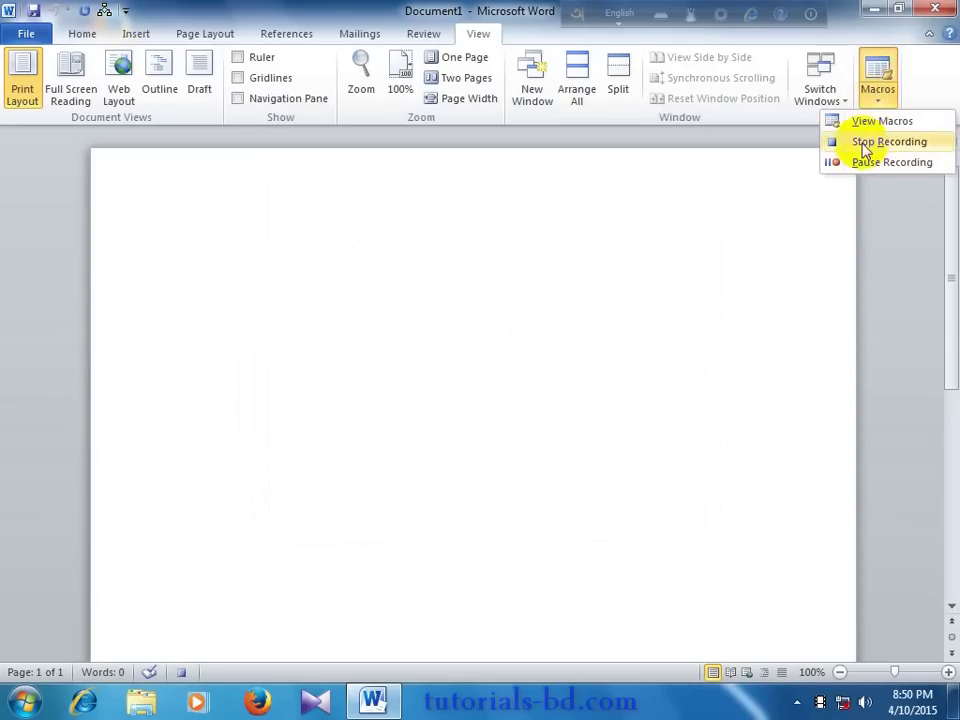
pyautogui.click(866, 145)
pyautogui.click(870, 104)
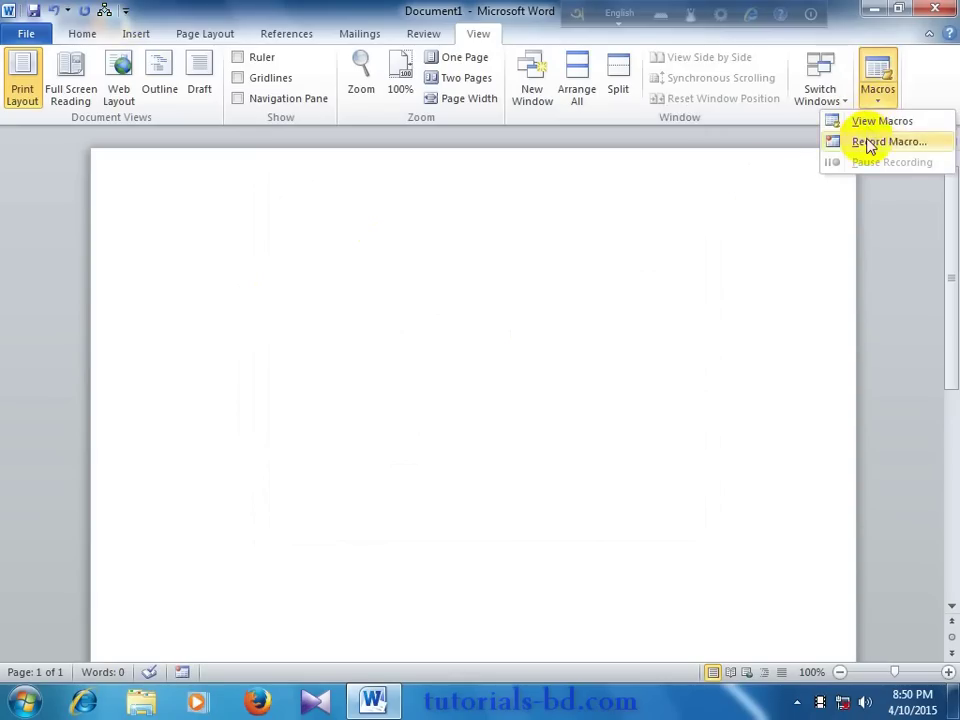
# - Start a new Table macro assigned to a toolbar button, replacing the existing Table macro
pyautogui.click(868, 143)
pyautogui.write('Table')
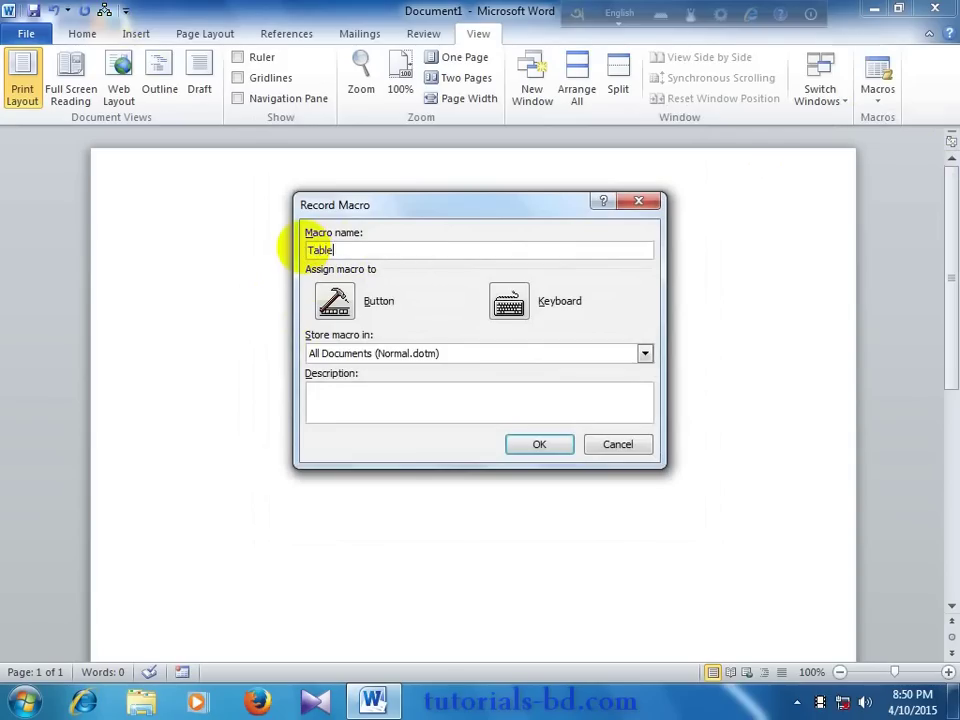
pyautogui.click(338, 308)
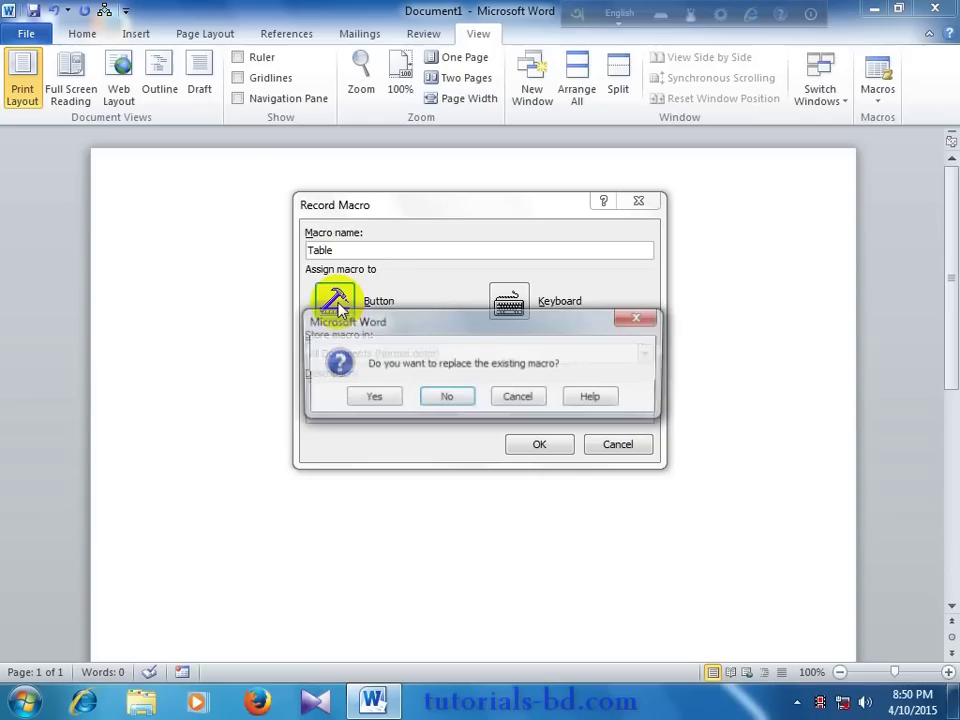
pyautogui.click(366, 398)
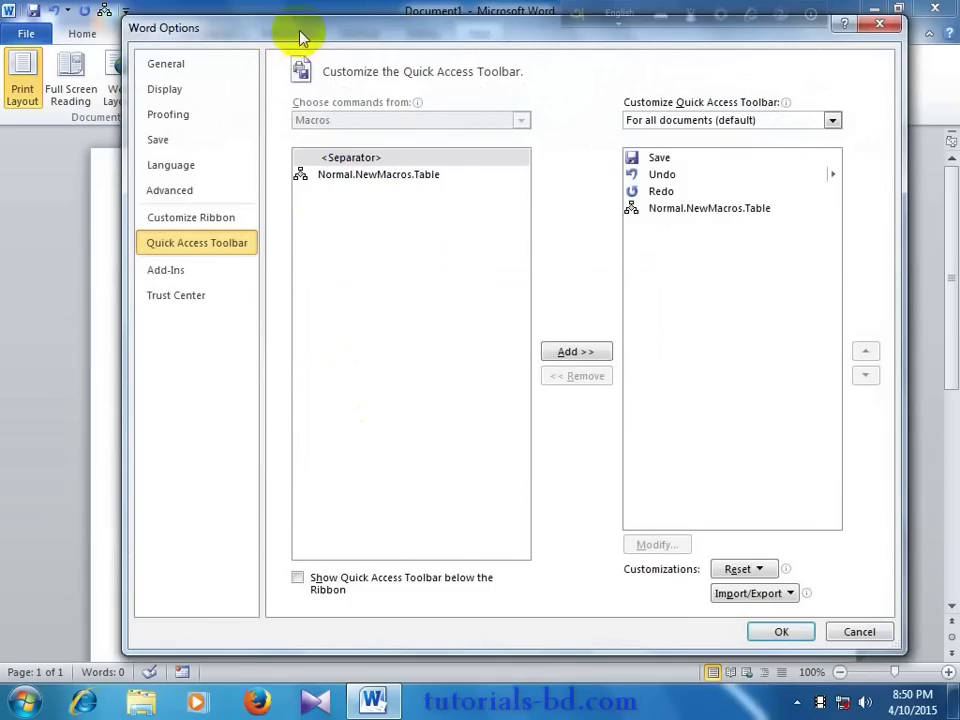
# - Reposition Word Options and remove Normal.NewMacros.Table from the Quick Access Toolbar list
pyautogui.moveTo(300, 36); pyautogui.dragTo(358, 198)
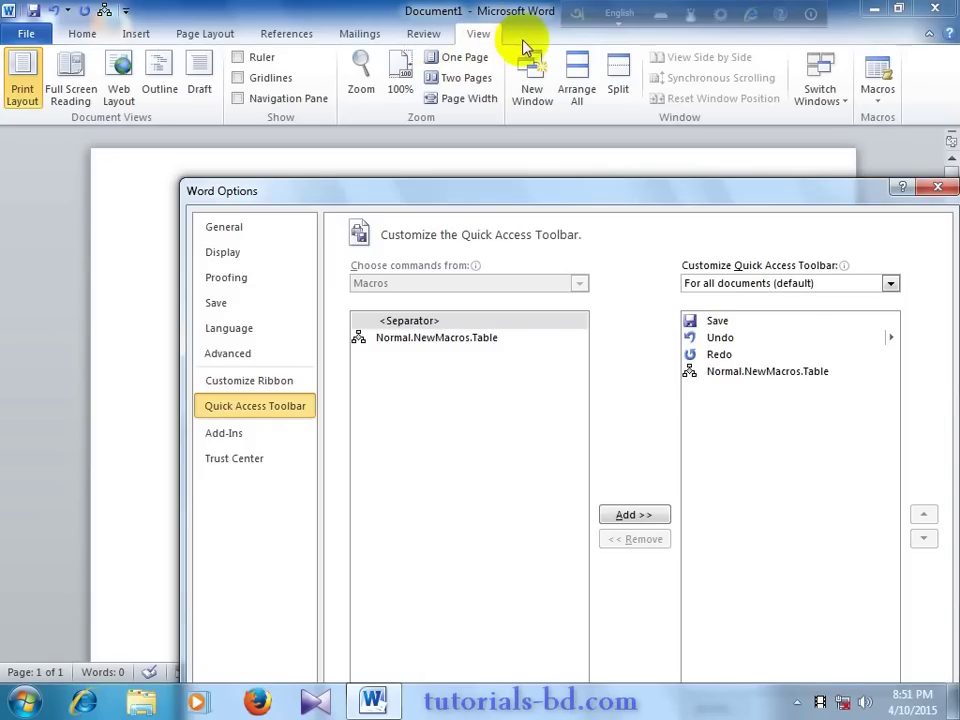
pyautogui.moveTo(490, 198)
pyautogui.mouseDown()
pyautogui.moveTo(402, 192)
pyautogui.moveTo(319, 60)
pyautogui.mouseUp()
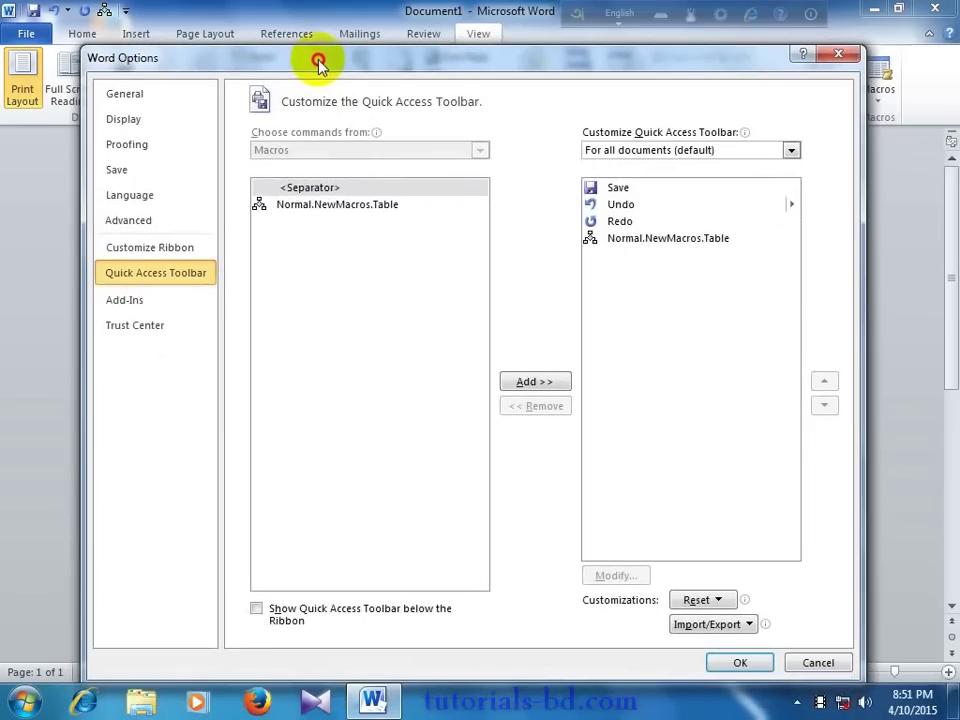
pyautogui.click(333, 208)
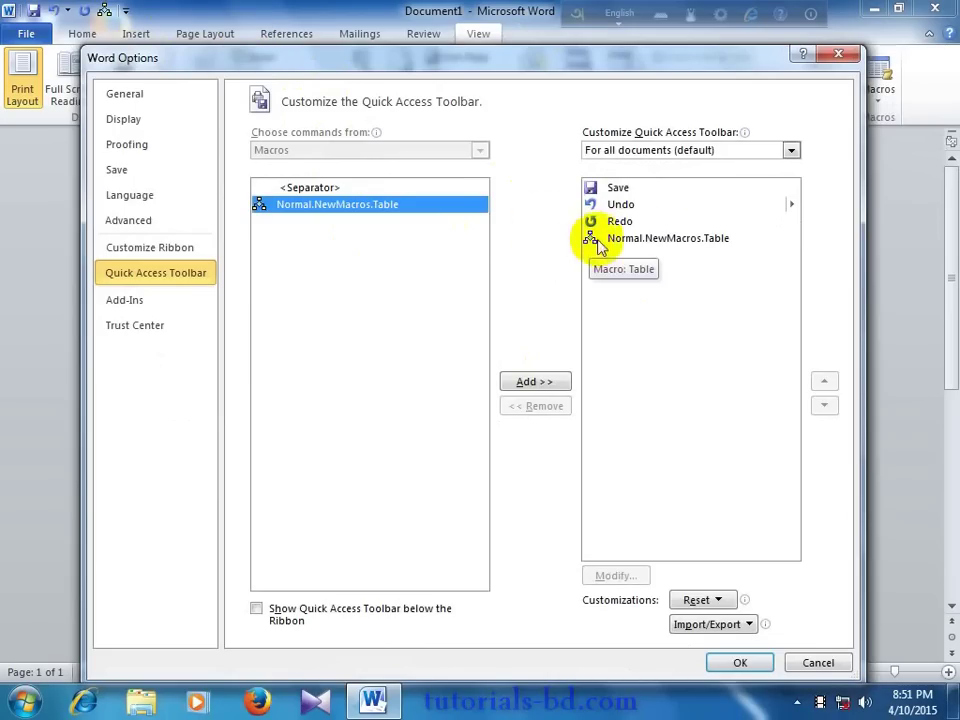
pyautogui.click(668, 240)
pyautogui.click(520, 410)
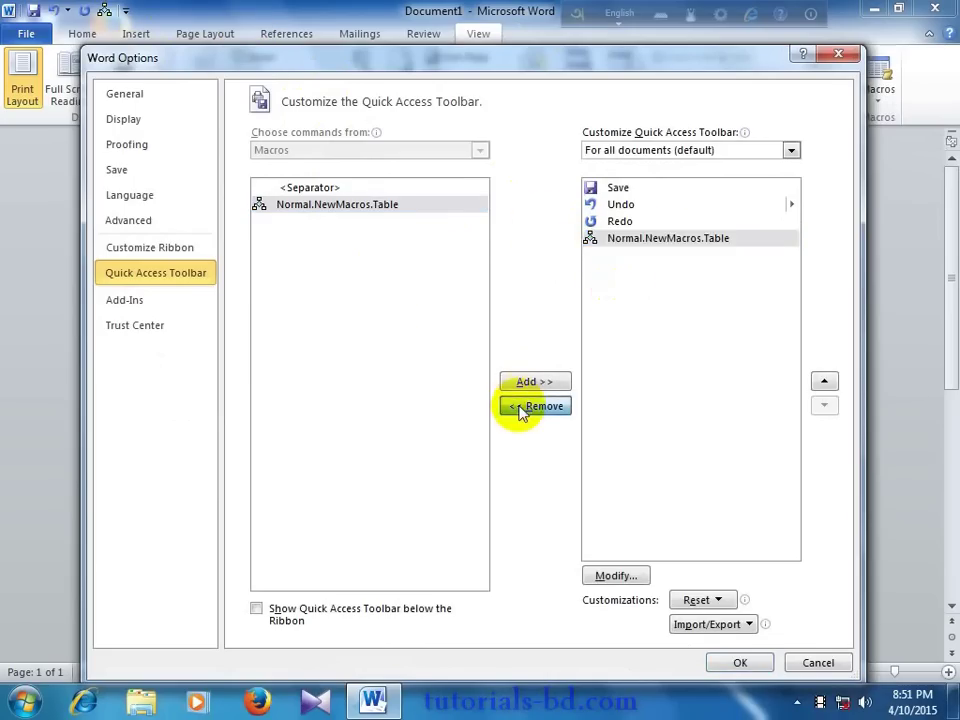
# - Add Normal.NewMacros.Table back to the Quick Access Toolbar and confirm with OK
pyautogui.click(343, 206)
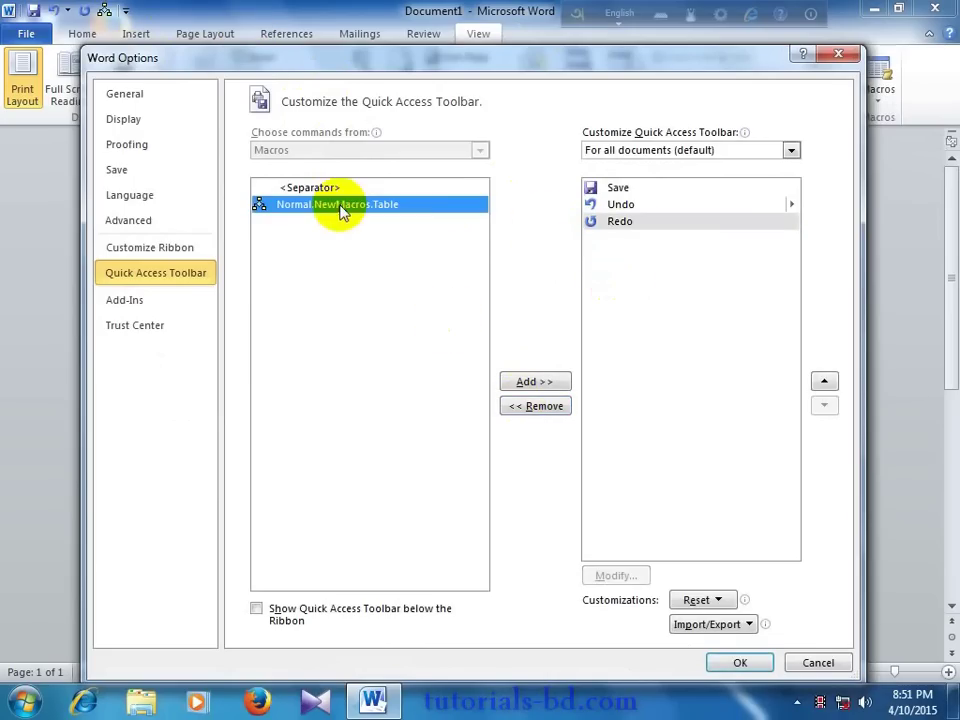
pyautogui.click(550, 390)
pyautogui.click(638, 238)
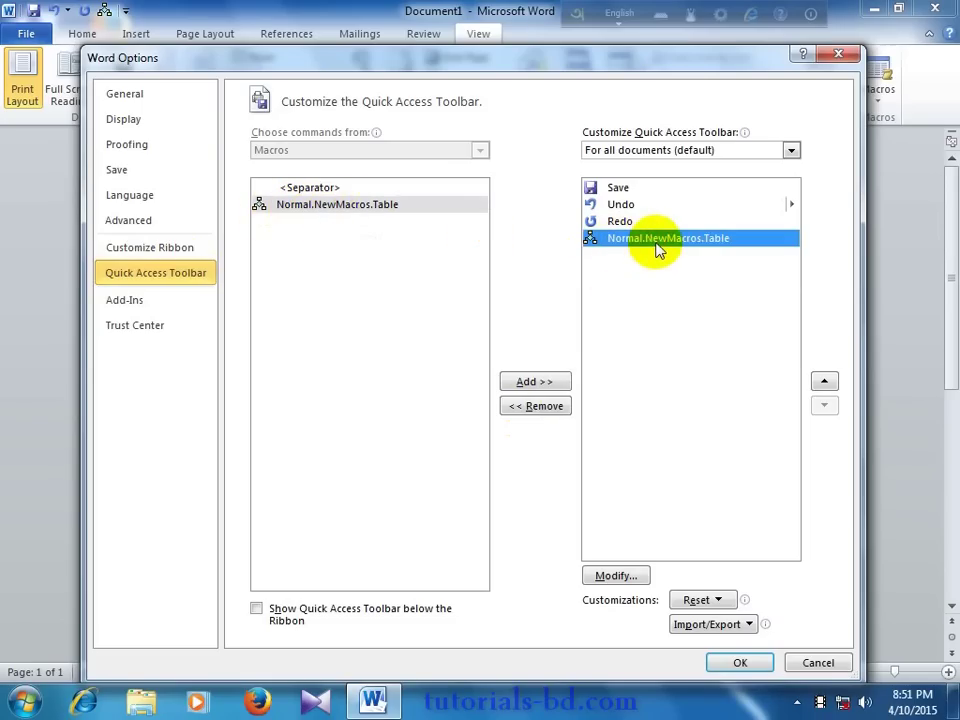
pyautogui.click(405, 210)
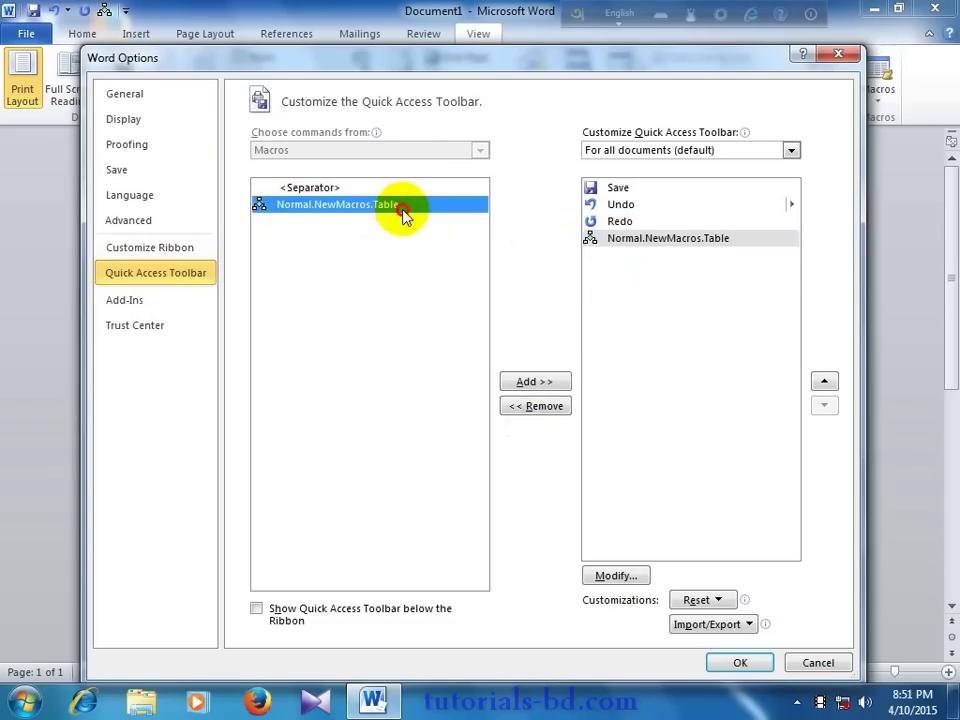
pyautogui.click(595, 240)
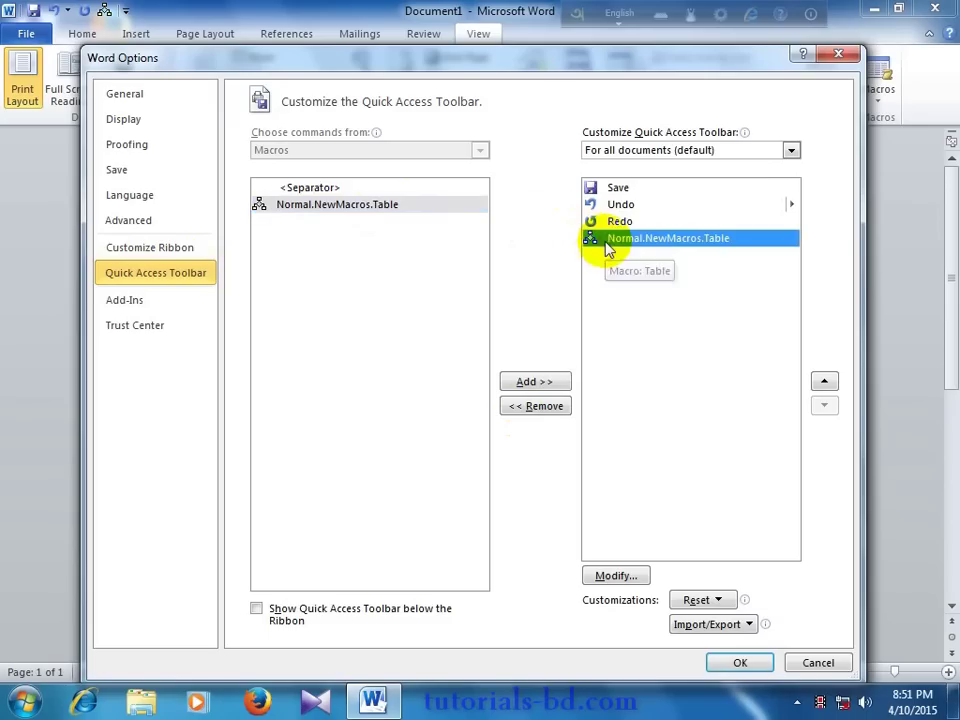
pyautogui.click(735, 664)
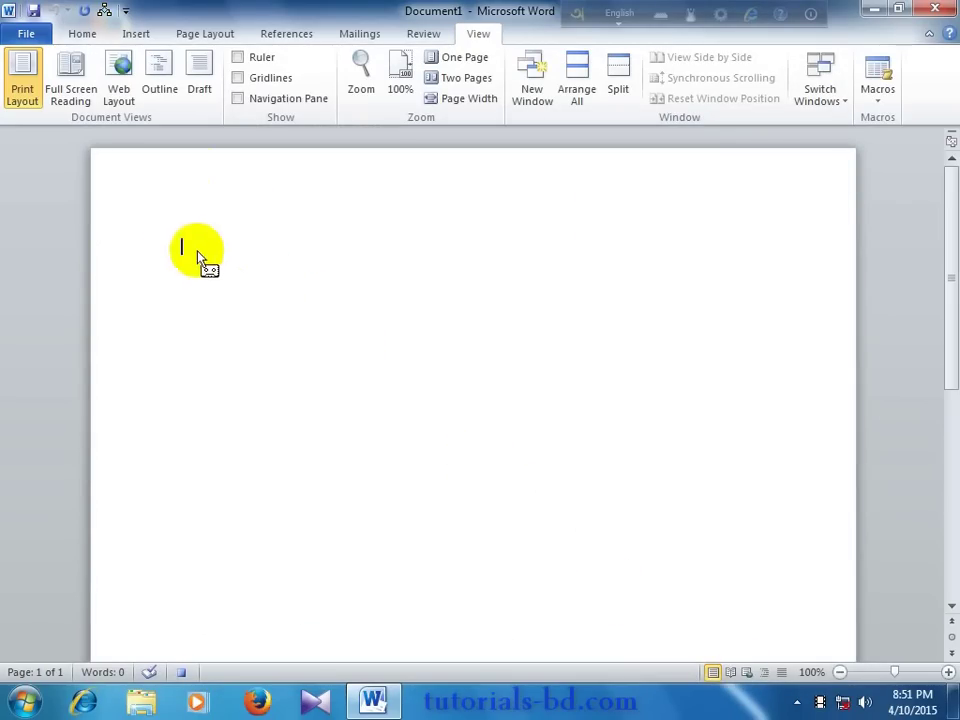
# - Insert a new 10×8 table into the document
pyautogui.click(128, 37)
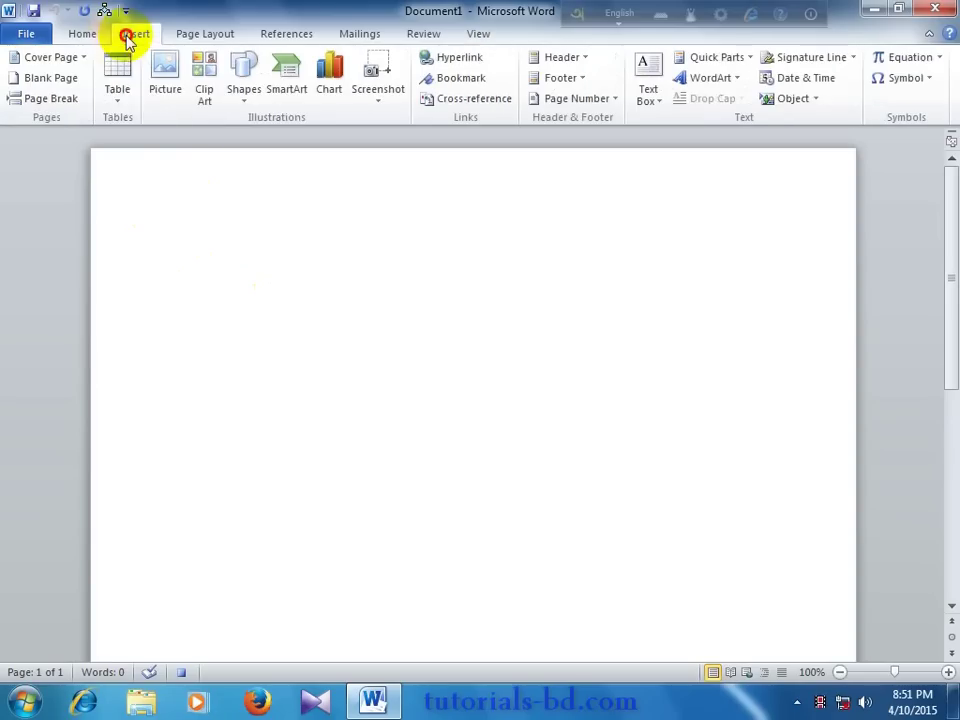
pyautogui.click(124, 104)
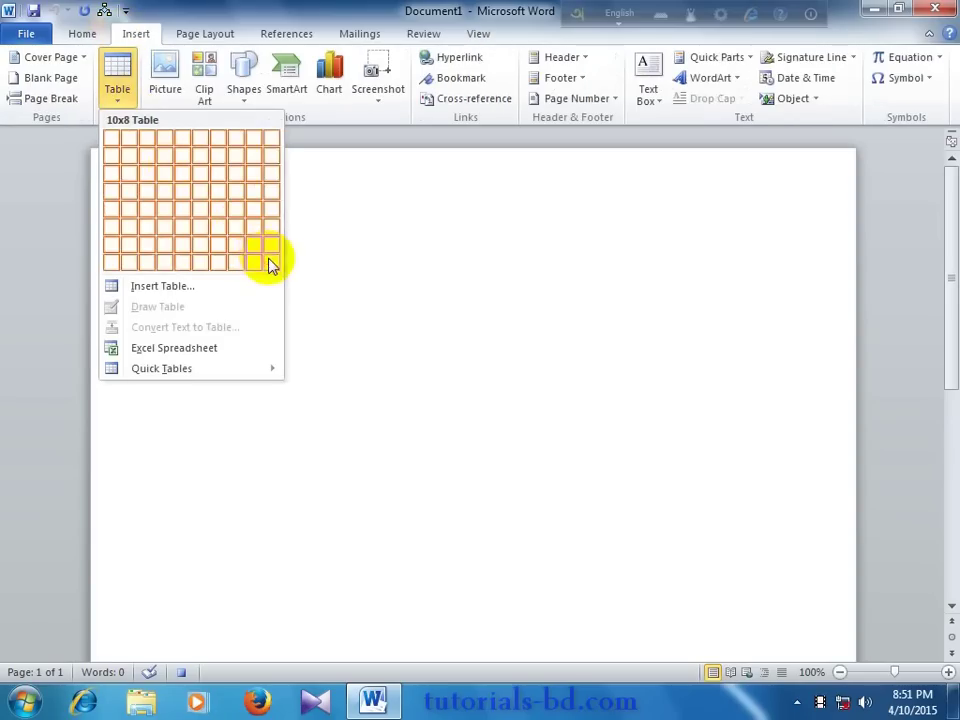
pyautogui.click(270, 263)
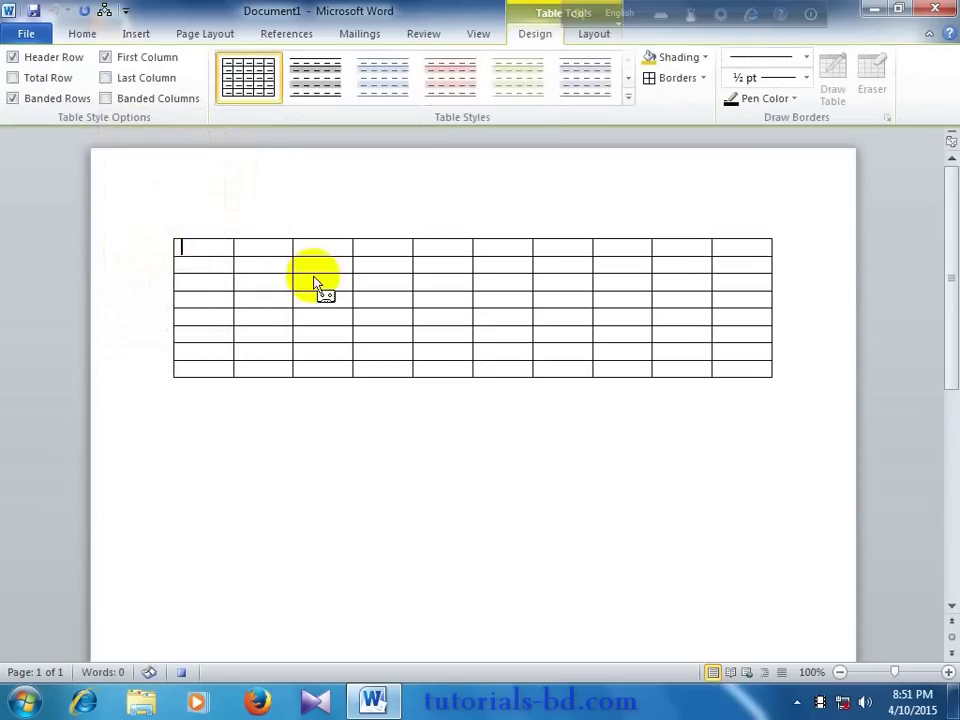
# - Style the table Light Shading - Accent 4 with All Borders, and add an empty line above
pyautogui.click(508, 97)
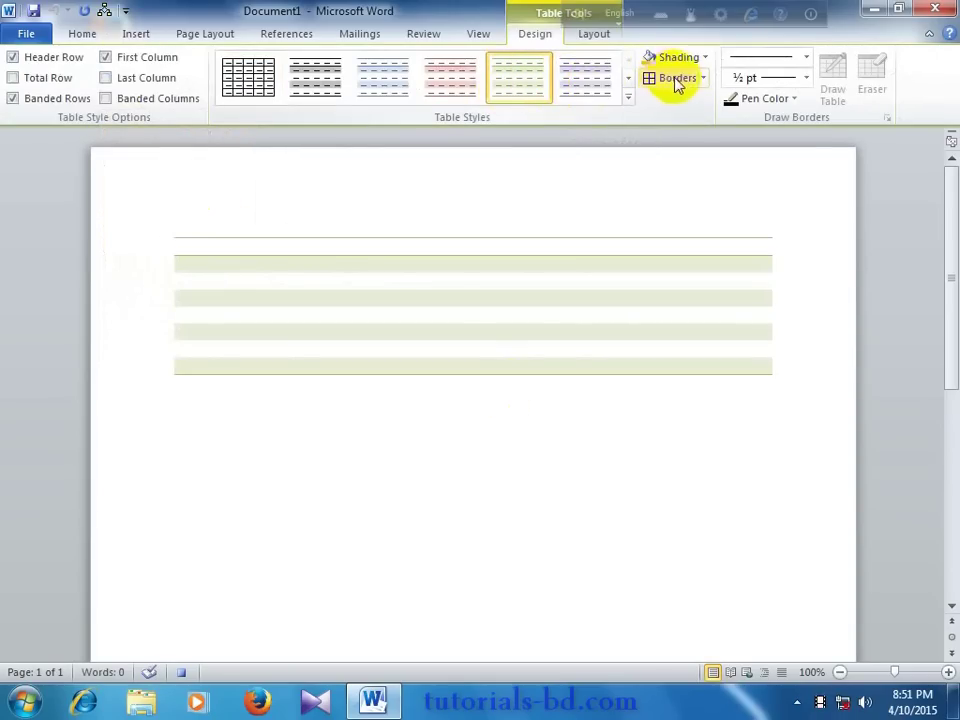
pyautogui.click(609, 90)
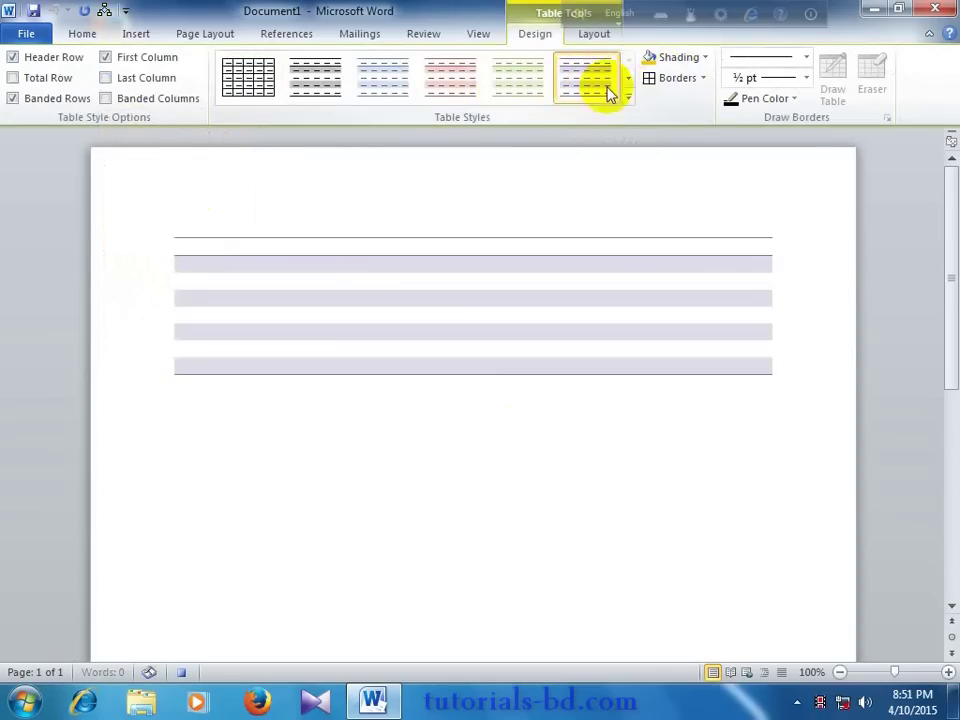
pyautogui.click(700, 78)
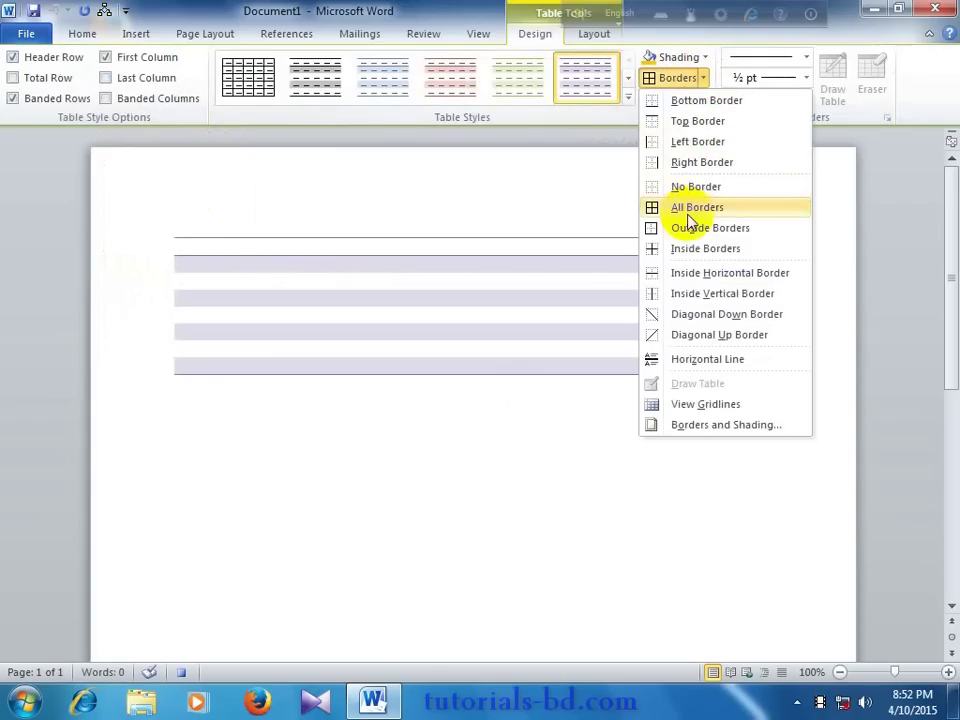
pyautogui.click(686, 212)
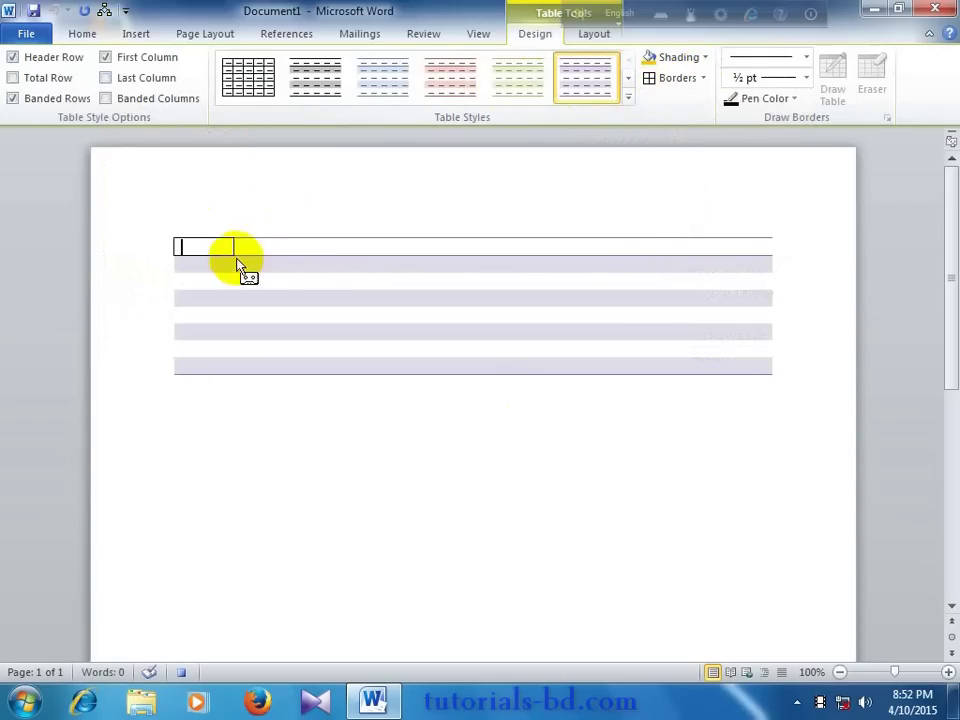
pyautogui.click(186, 372)
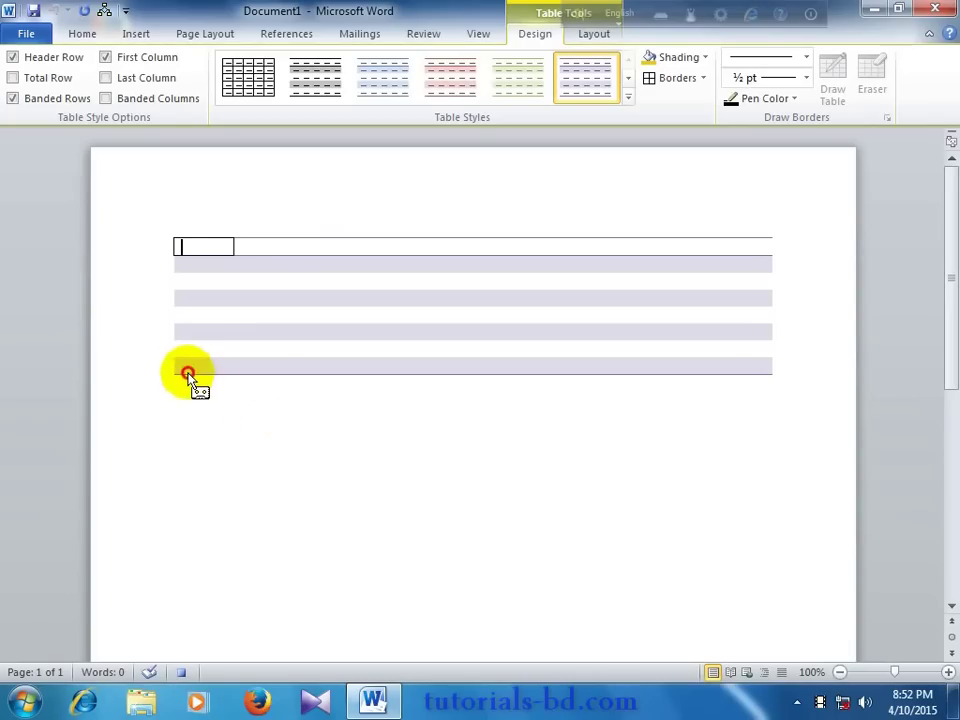
pyautogui.press('Return')
pyautogui.press('Return')
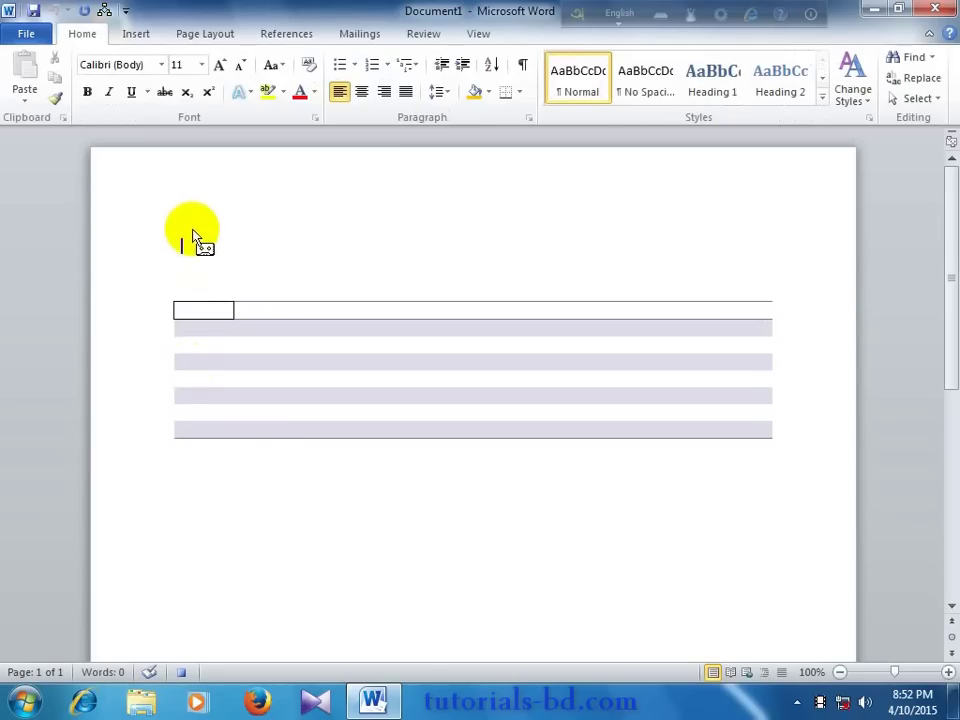
# - Insert the Chrysanthemum photo and apply a white-framed picture style to it
pyautogui.click(141, 42)
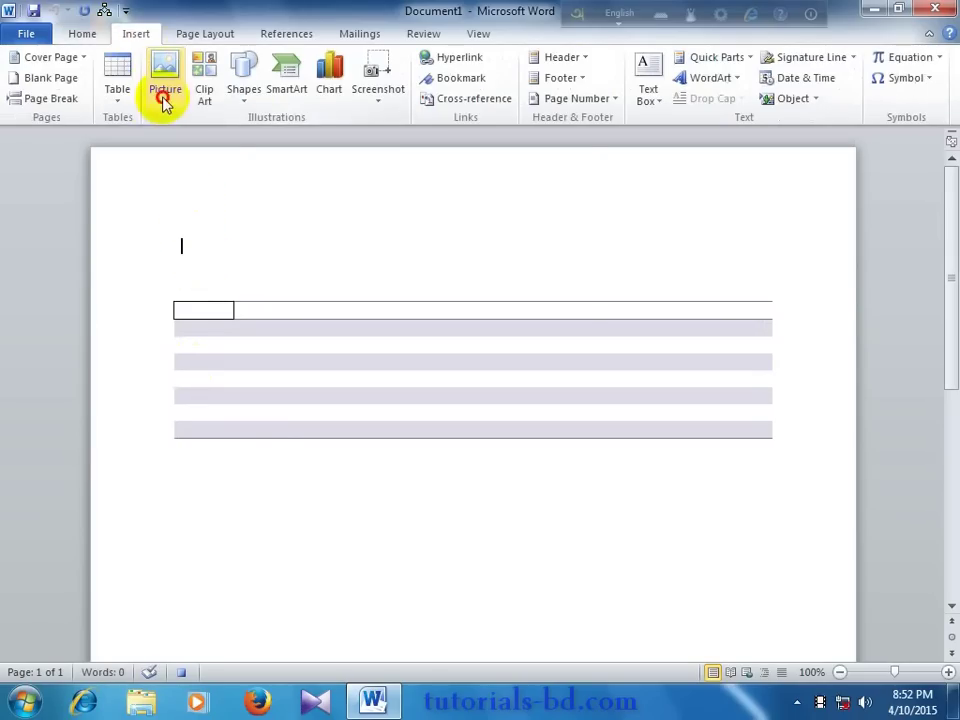
pyautogui.click(165, 100)
pyautogui.doubleClick(221, 182)
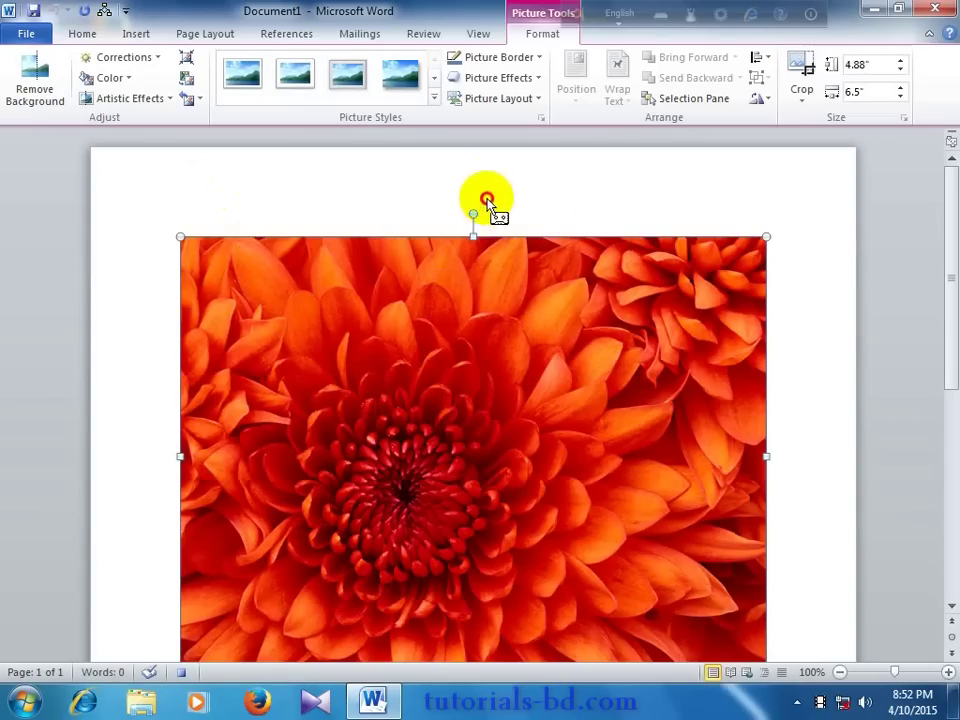
pyautogui.moveTo(943, 208); pyautogui.dragTo(949, 242)
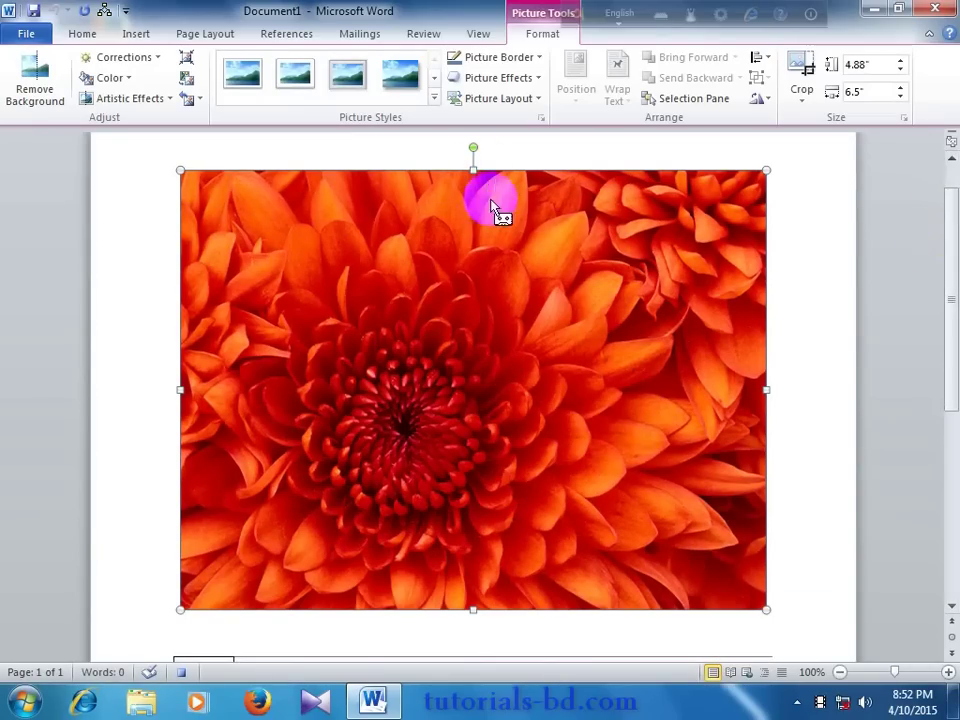
pyautogui.moveTo(943, 339); pyautogui.dragTo(949, 300)
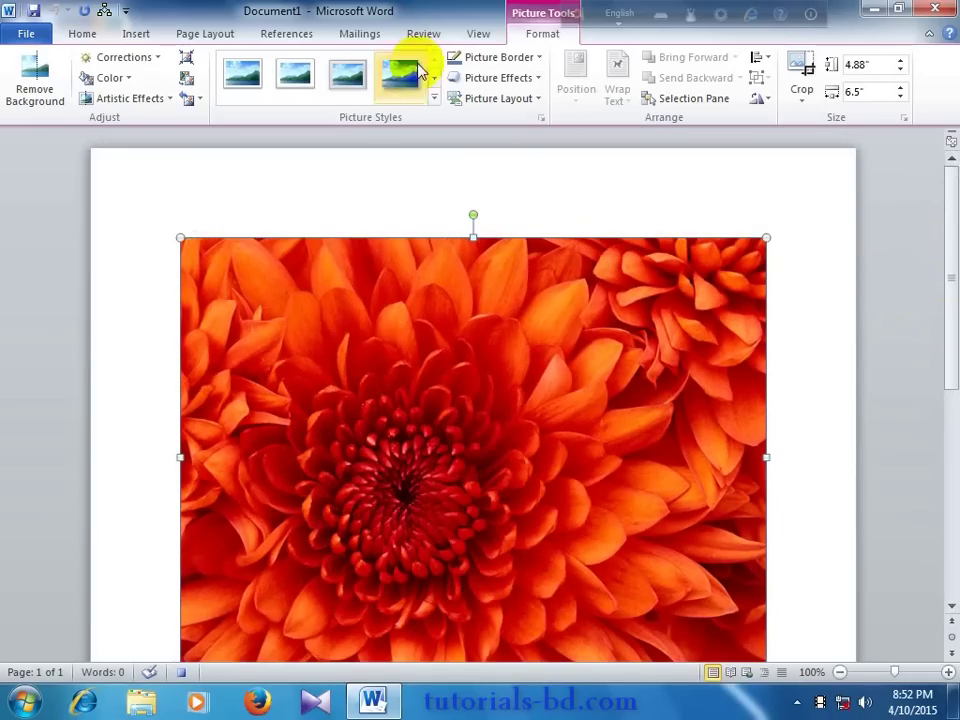
pyautogui.click(405, 80)
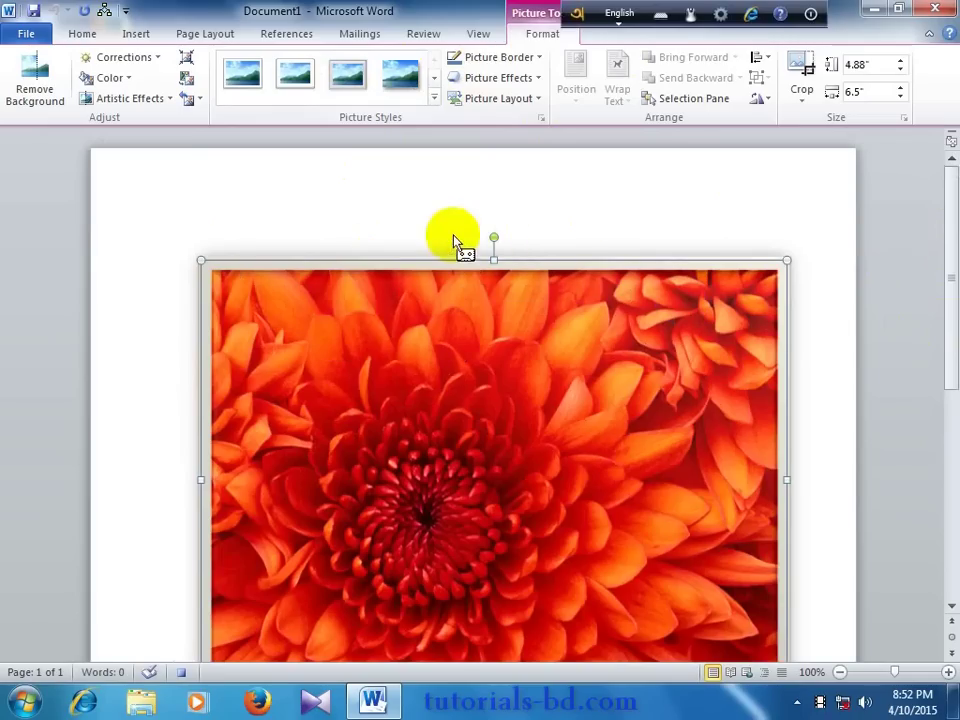
# - Pause macro recording from View > Macros, then grab the picture's rotation handle without rotating
pyautogui.click(477, 36)
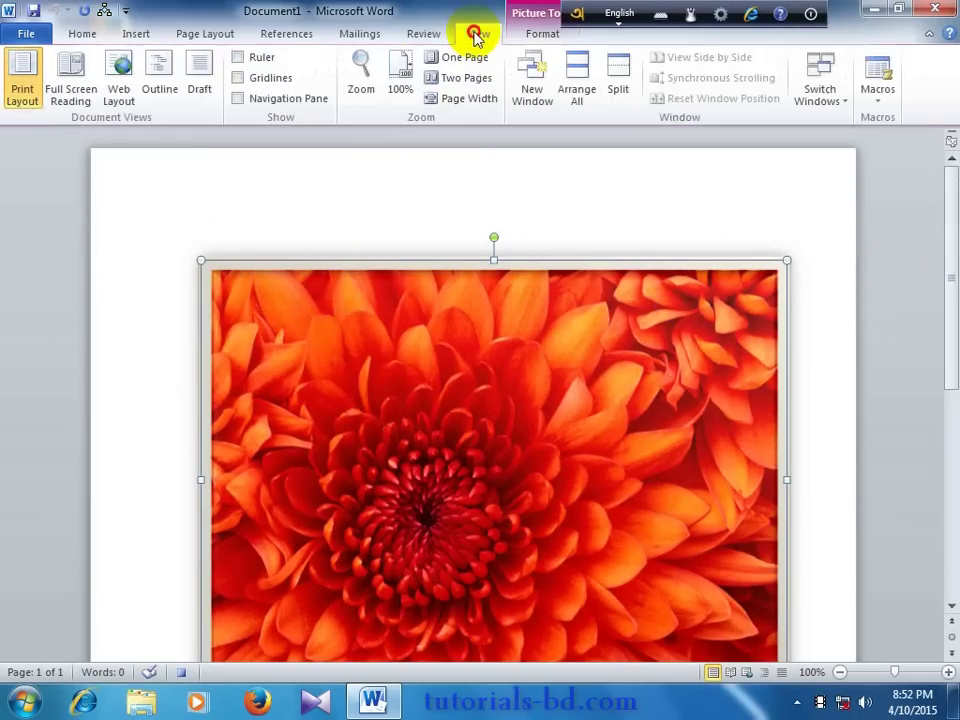
pyautogui.click(869, 108)
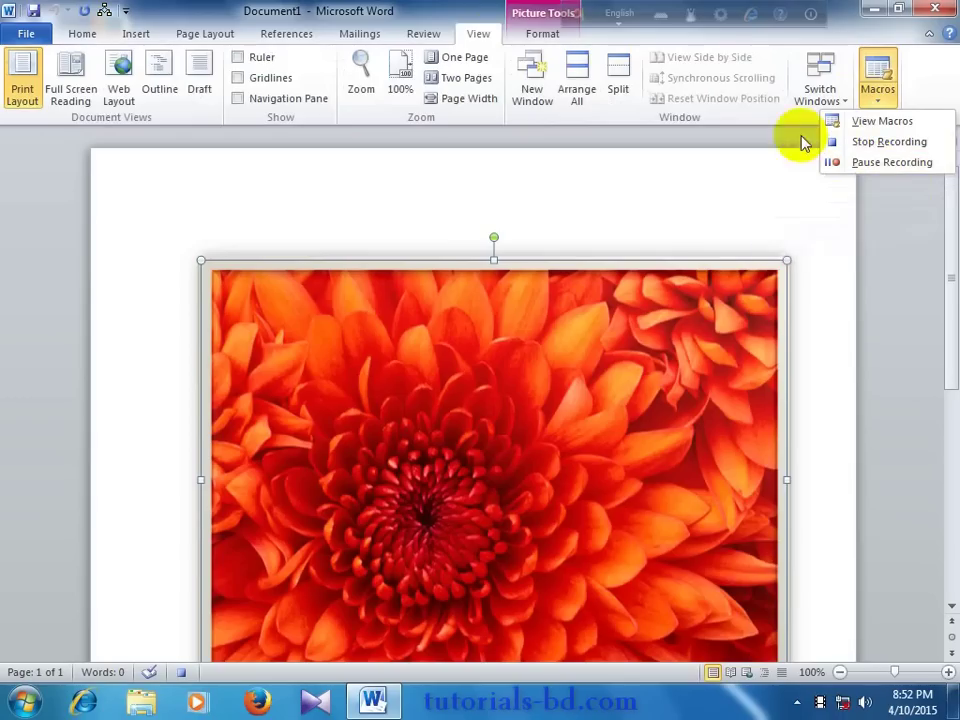
pyautogui.click(867, 166)
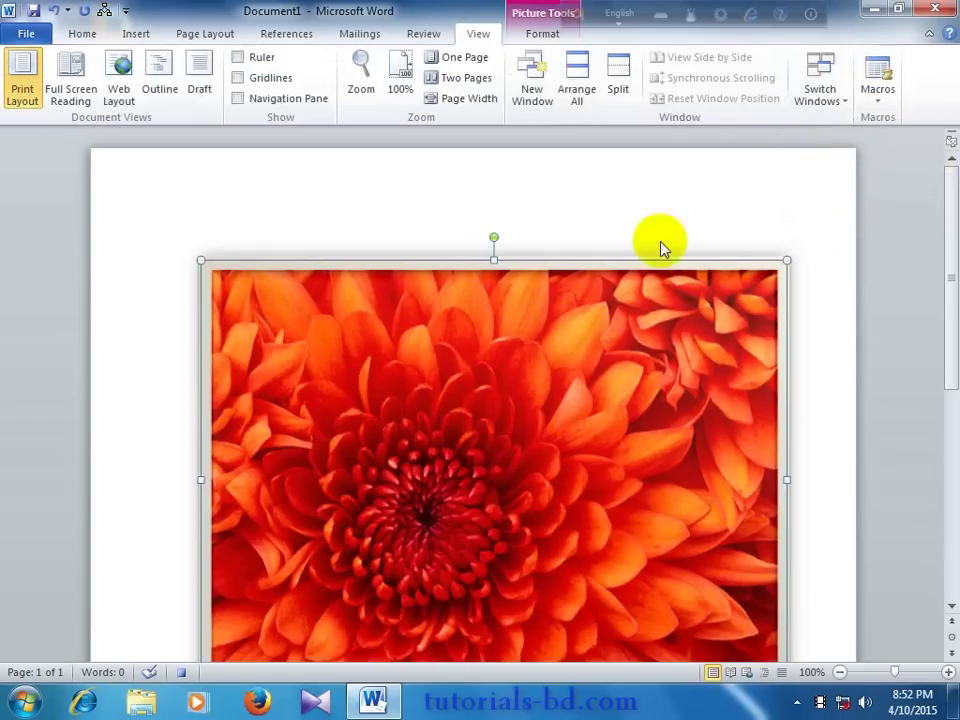
pyautogui.click(493, 234)
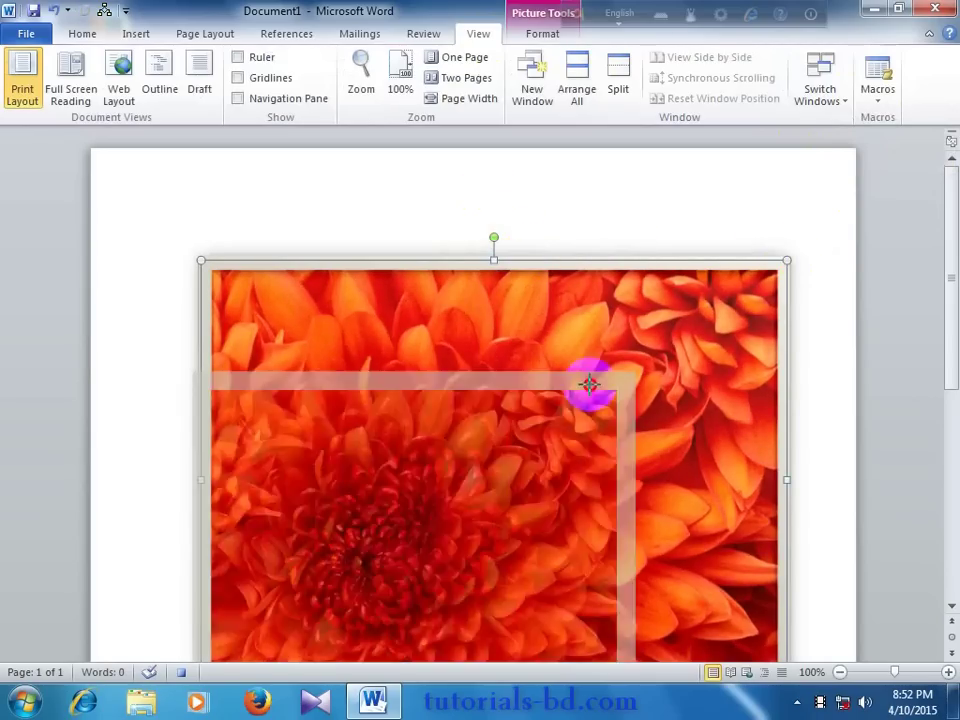
# - Shrink the flower picture to about half width from its top-right corner, then resume recording
pyautogui.moveTo(789, 259); pyautogui.dragTo(454, 497)
pyautogui.moveTo(390, 386)
pyautogui.mouseDown()
pyautogui.moveTo(410, 297)
pyautogui.moveTo(433, 343)
pyautogui.moveTo(448, 300)
pyautogui.mouseUp()
pyautogui.moveTo(955, 265)
pyautogui.mouseDown()
pyautogui.moveTo(955, 398)
pyautogui.moveTo(955, 298)
pyautogui.moveTo(943, 360)
pyautogui.moveTo(945, 270)
pyautogui.mouseUp()
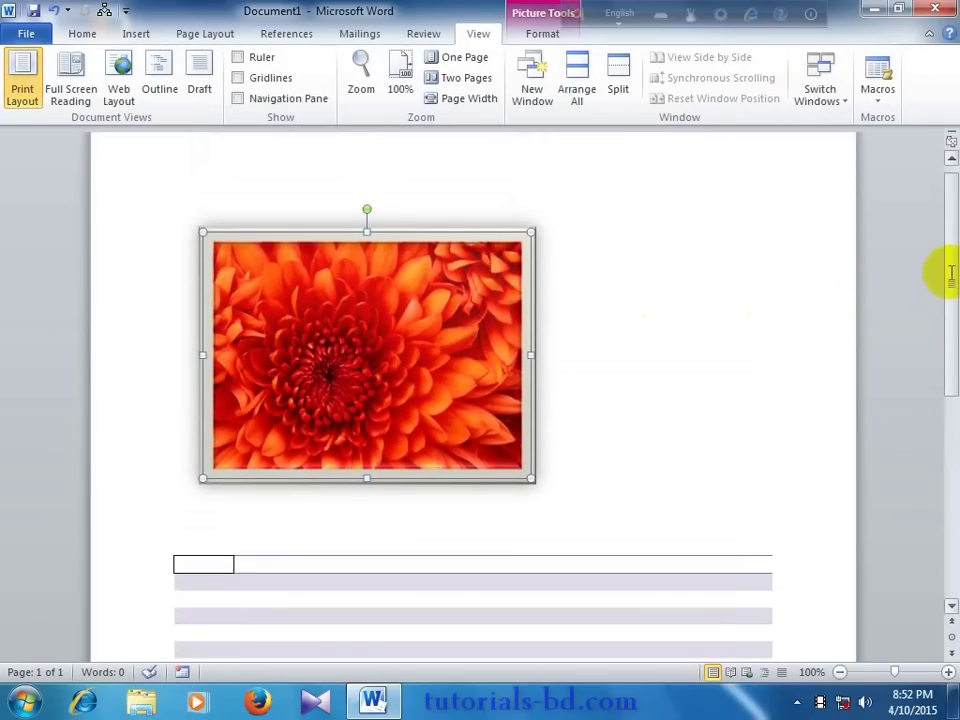
pyautogui.click(889, 113)
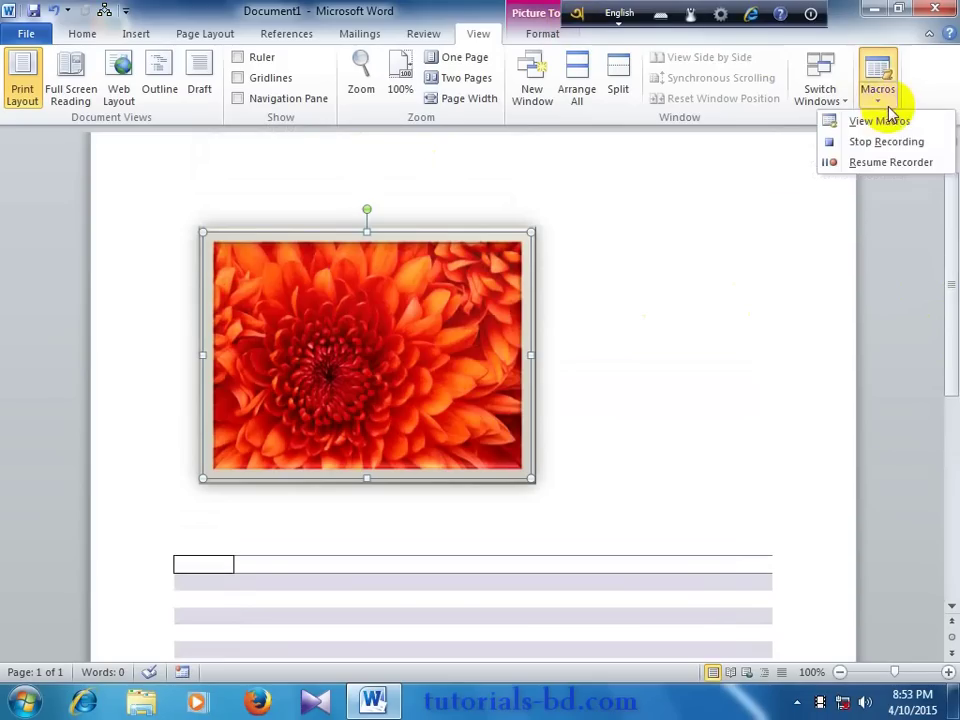
pyautogui.click(884, 163)
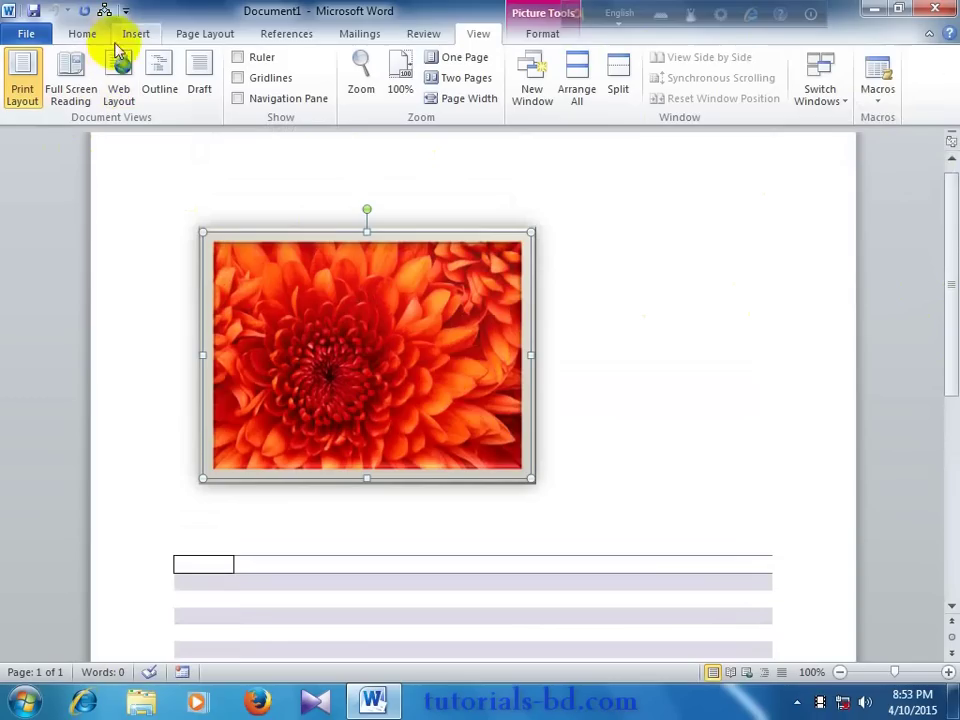
# - Change the page margins to Narrow, then to Wide (1" top/bottom, 2" left/right)
pyautogui.click(205, 40)
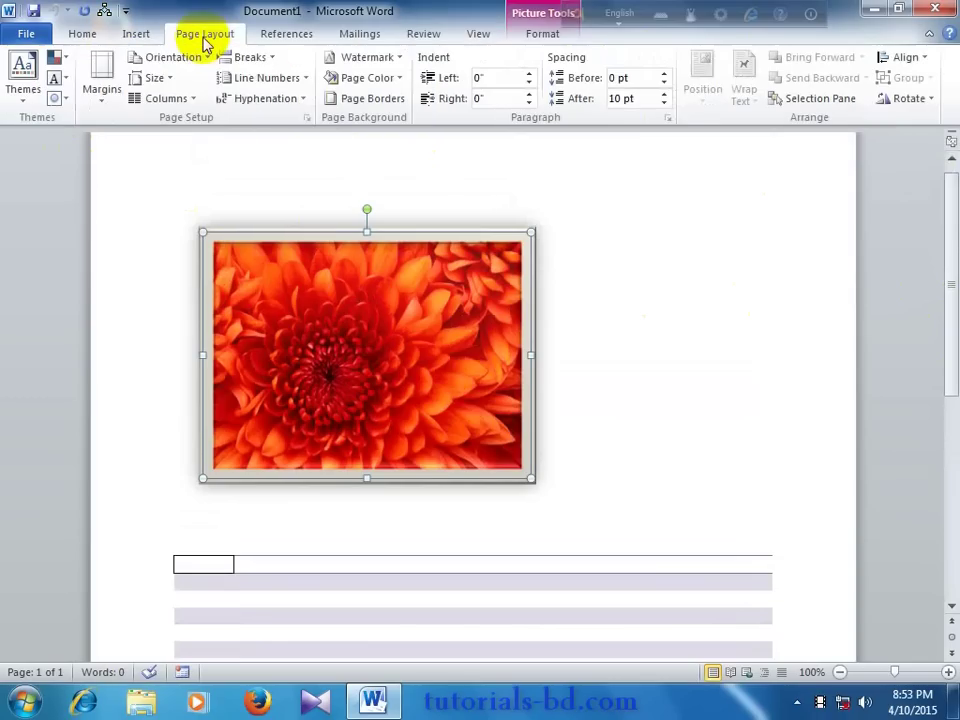
pyautogui.click(88, 103)
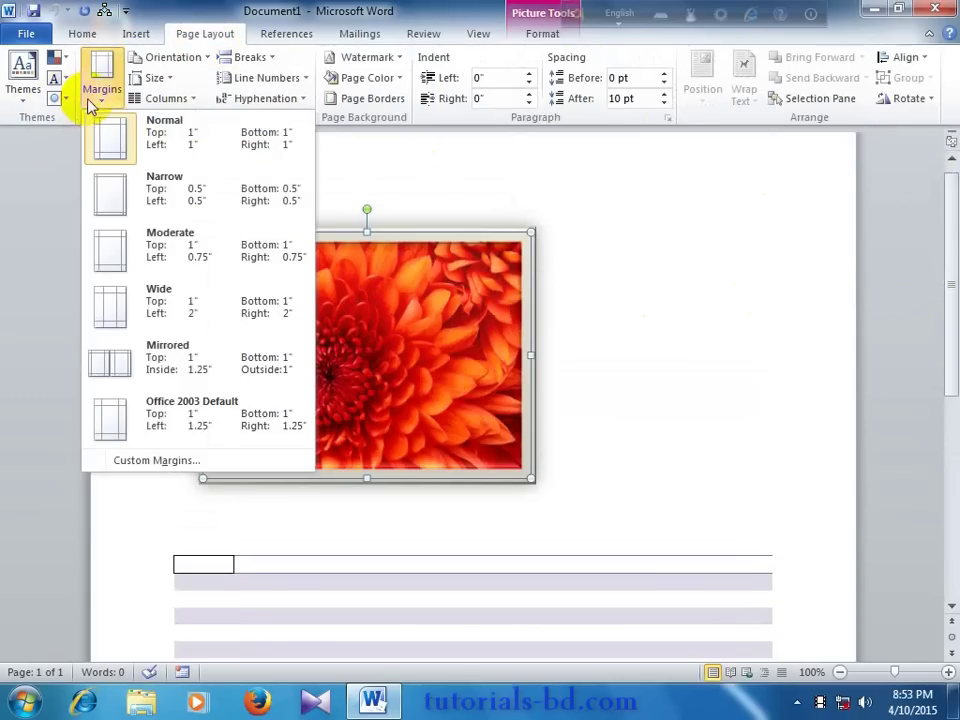
pyautogui.click(187, 192)
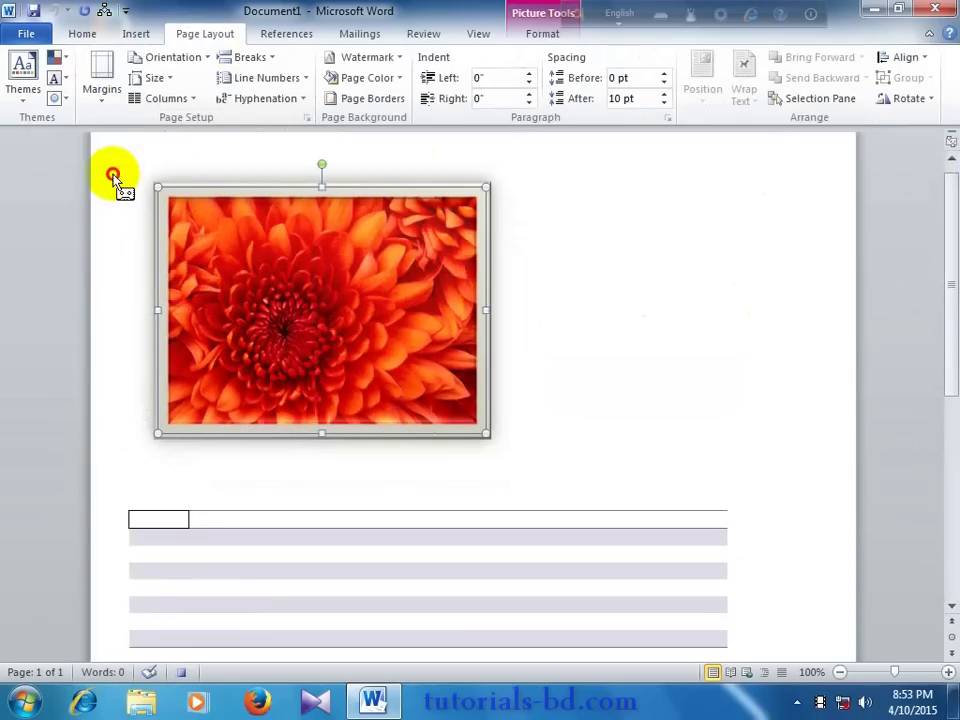
pyautogui.moveTo(943, 332); pyautogui.dragTo(952, 303)
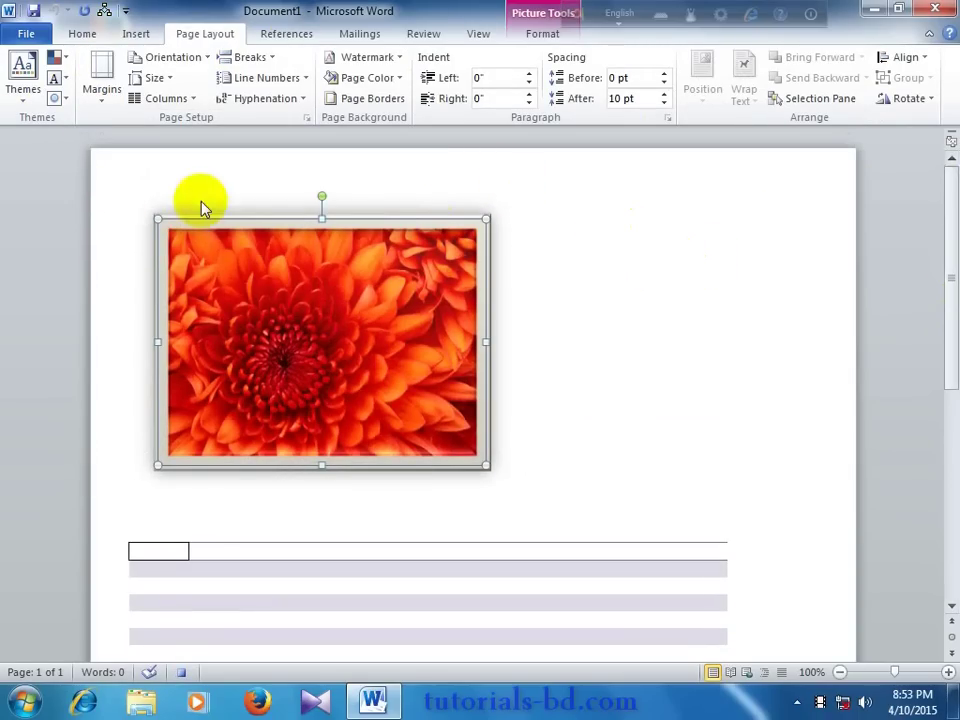
pyautogui.click(96, 88)
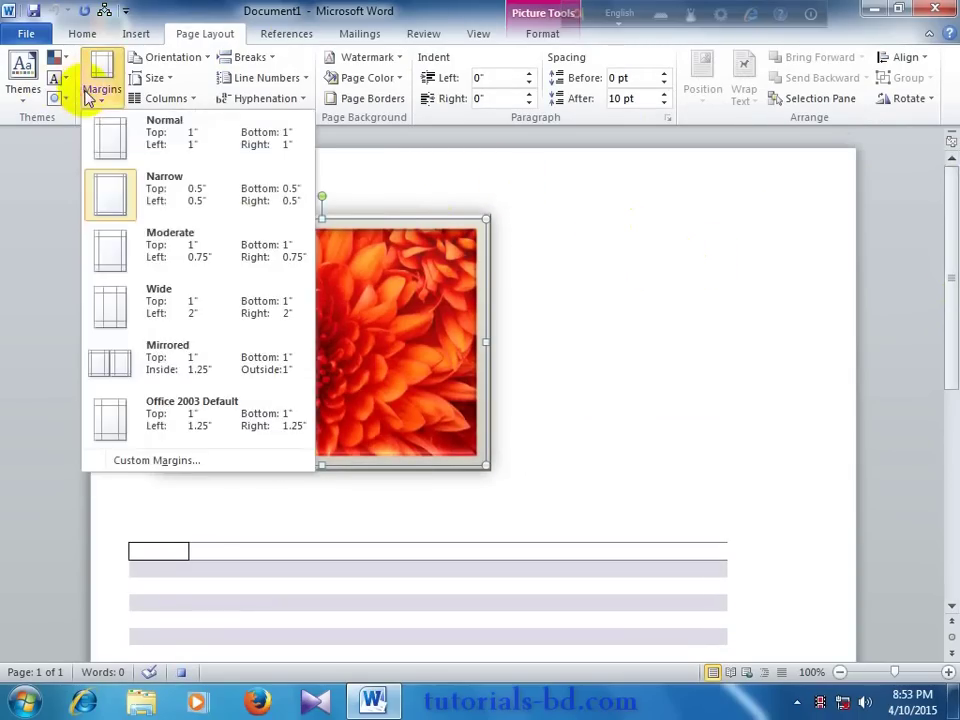
pyautogui.click(140, 297)
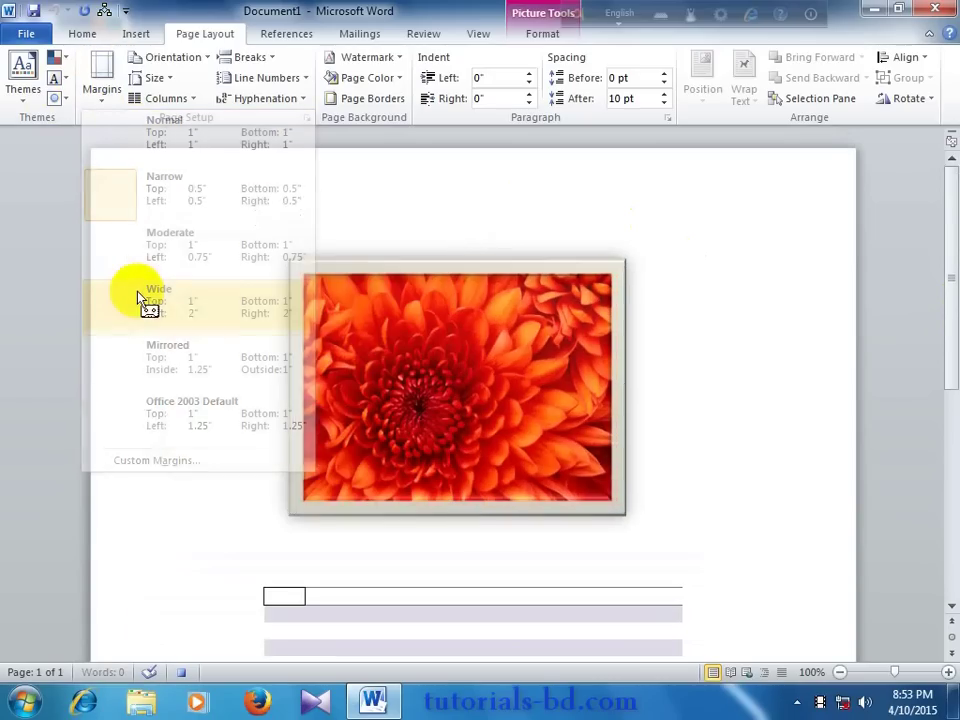
pyautogui.click(91, 97)
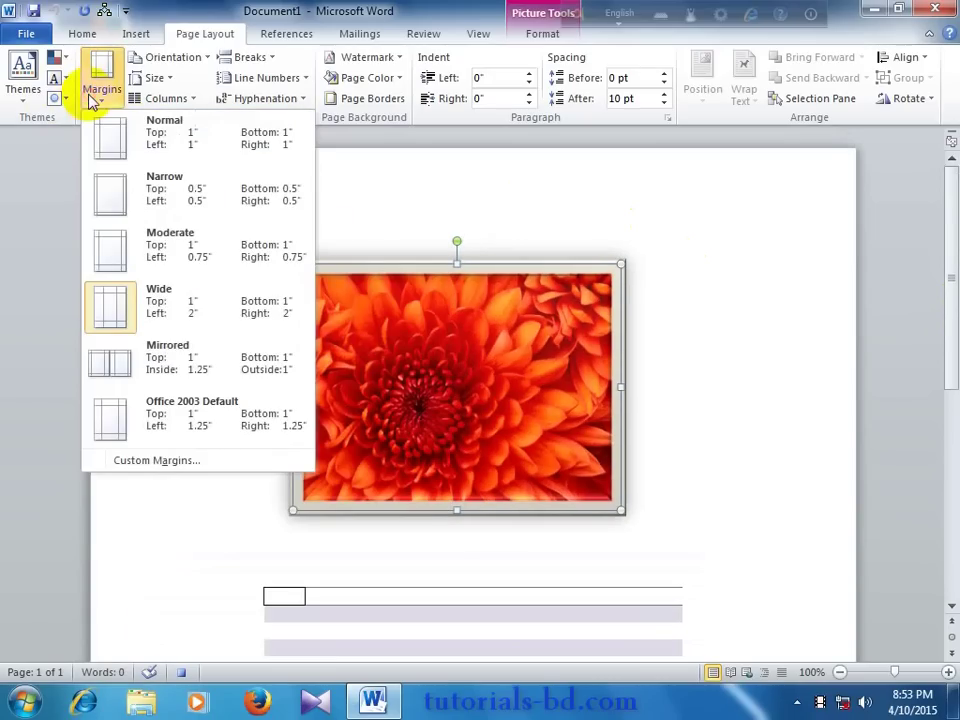
pyautogui.click(93, 100)
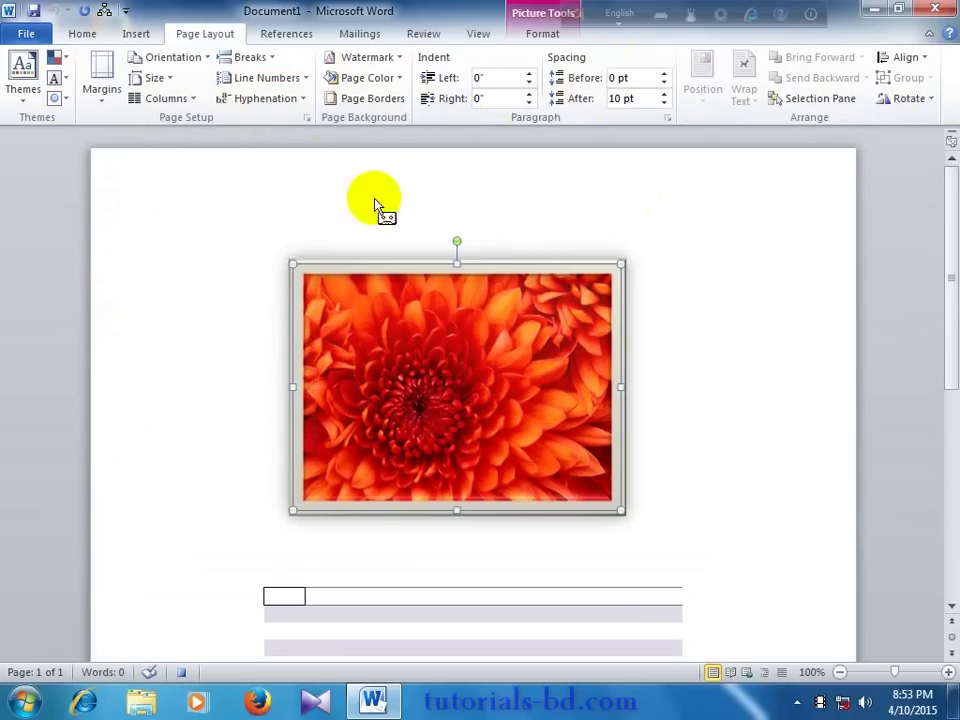
# - Stop recording the Table macro from the View tab's Macros menu
pyautogui.click(480, 34)
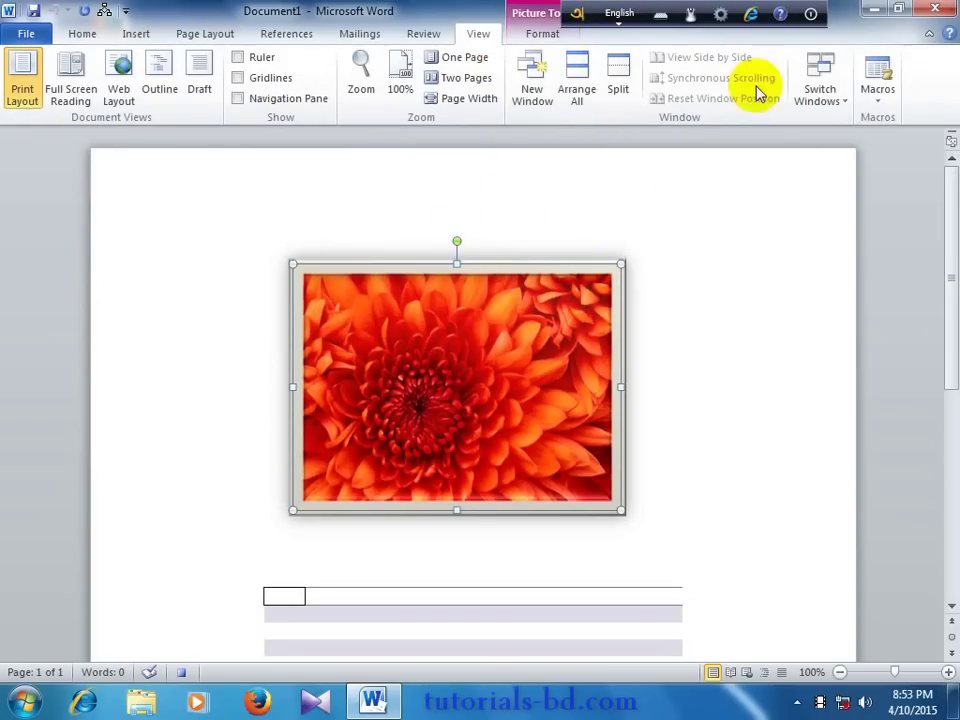
pyautogui.click(872, 110)
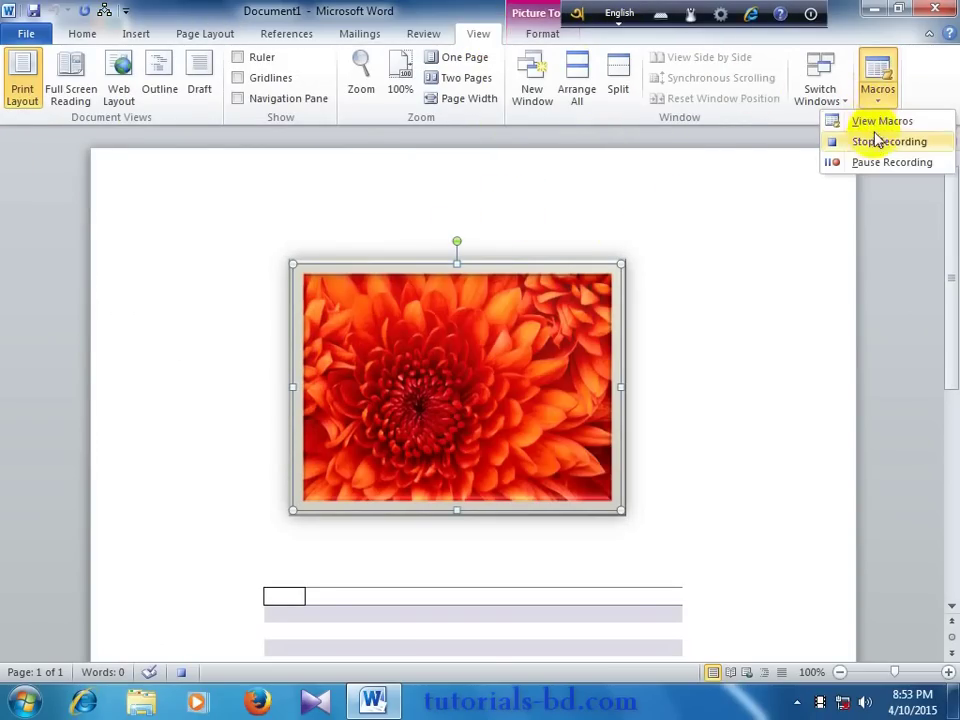
pyautogui.click(876, 144)
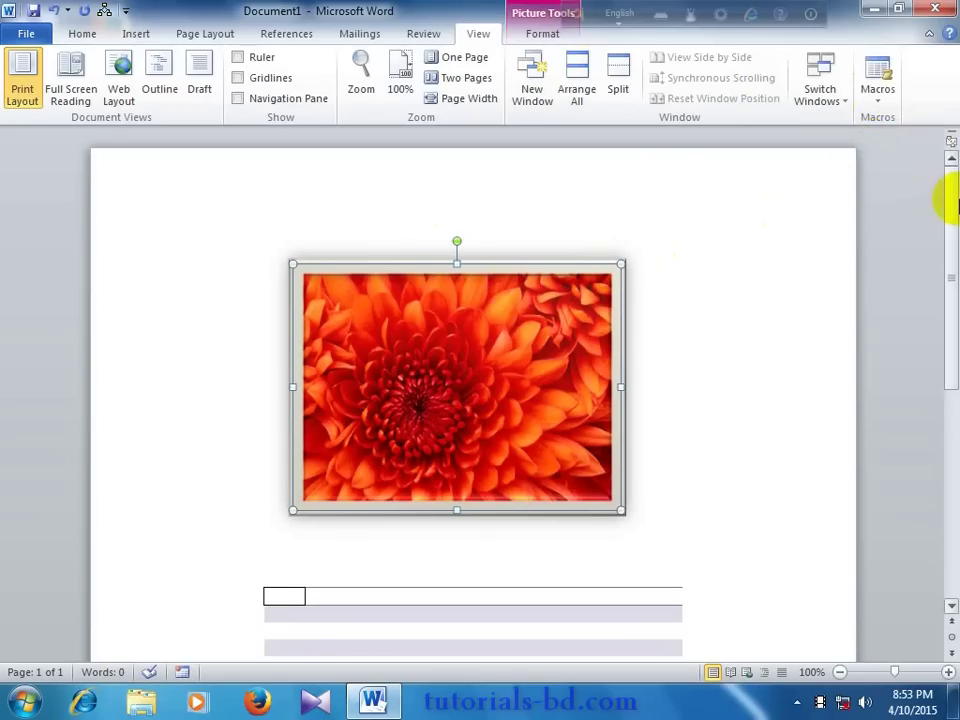
pyautogui.moveTo(952, 205); pyautogui.dragTo(947, 200)
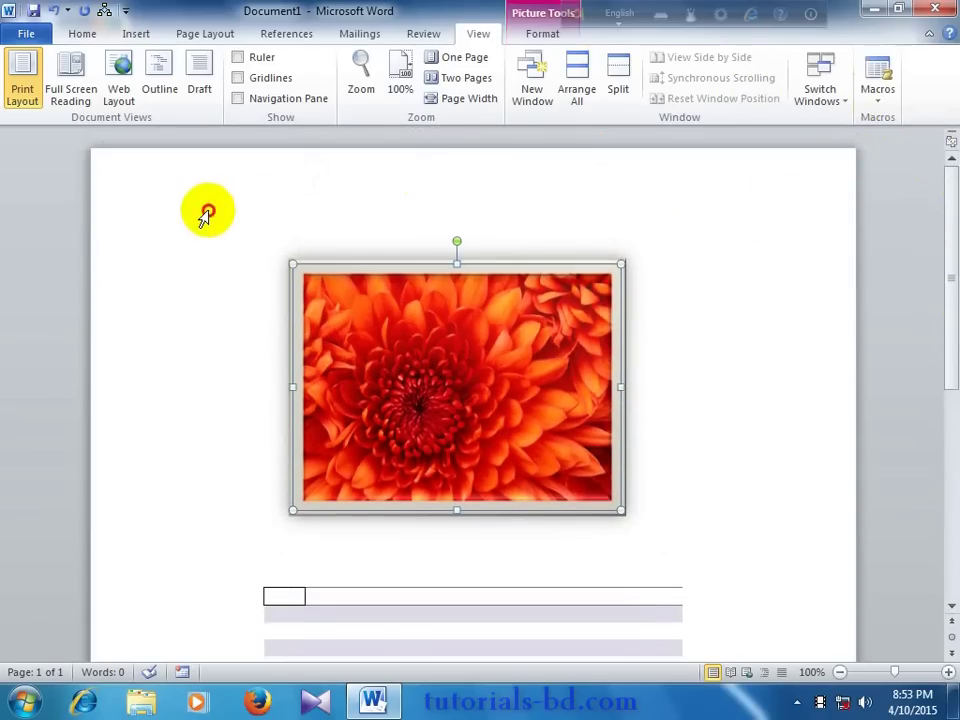
# - Create a new blank document, Document2, from File > New
pyautogui.click(206, 215)
pyautogui.click(22, 36)
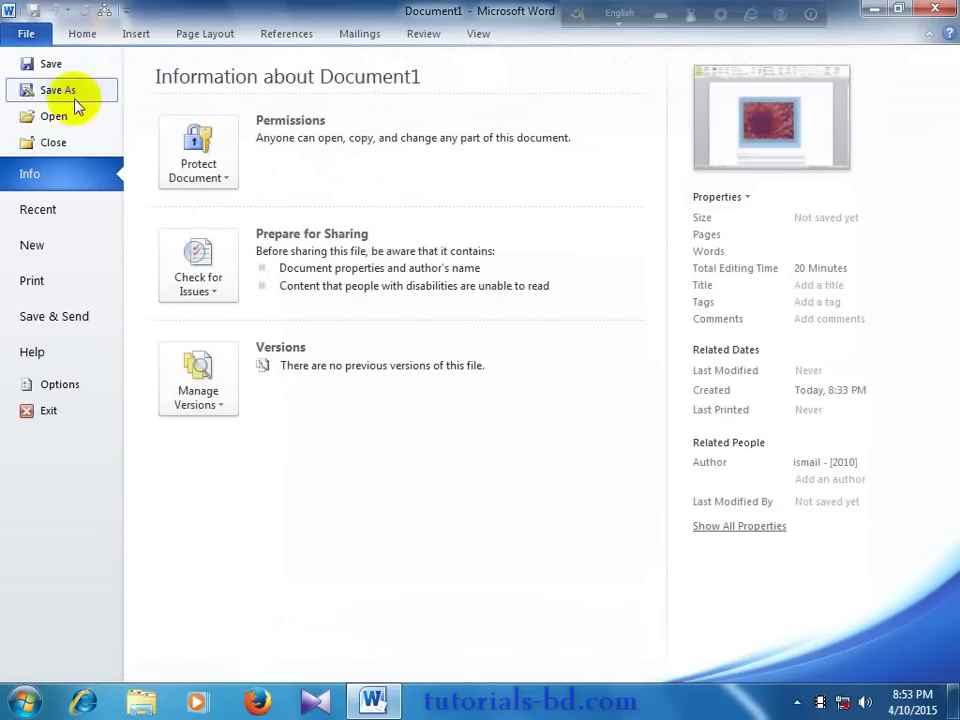
pyautogui.click(60, 258)
pyautogui.click(186, 212)
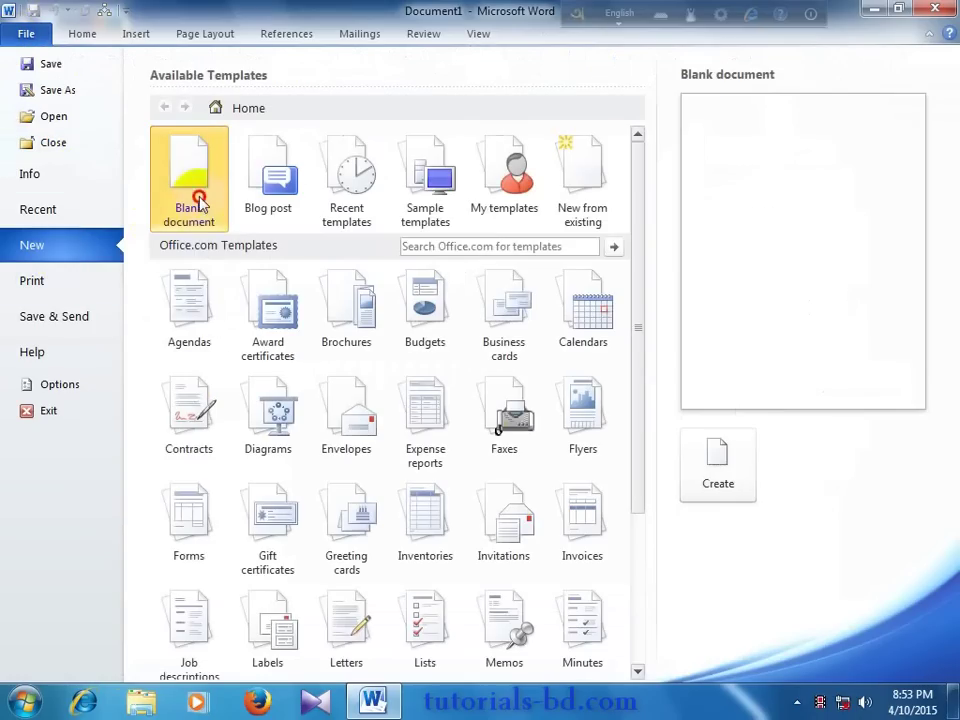
pyautogui.click(735, 443)
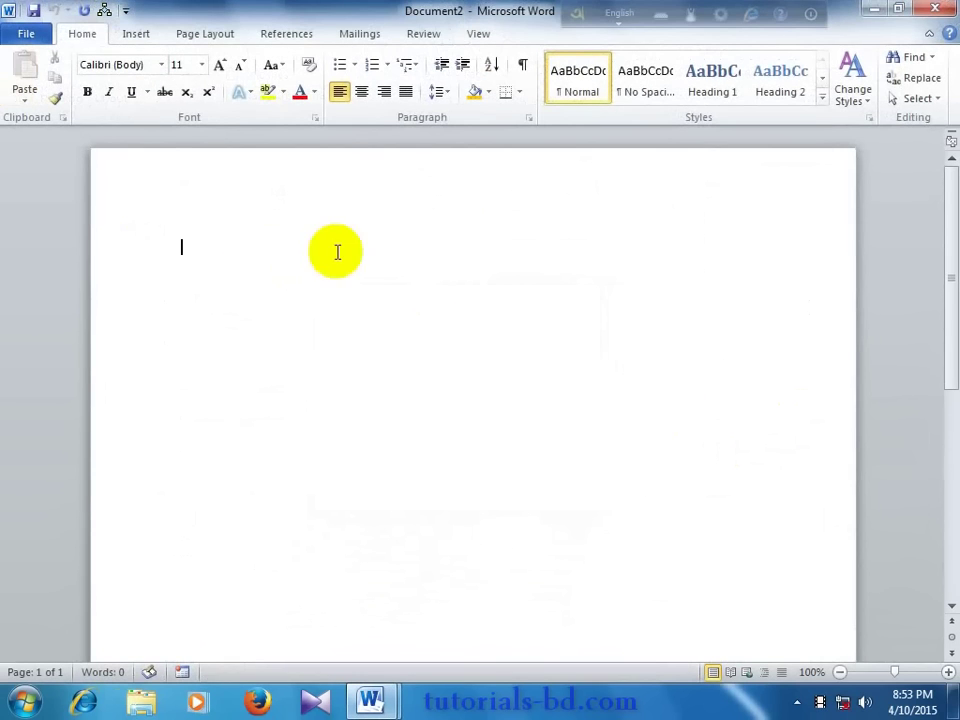
# - Run the recorded Table macro to rebuild the flower picture above the shaded table
pyautogui.click(101, 14)
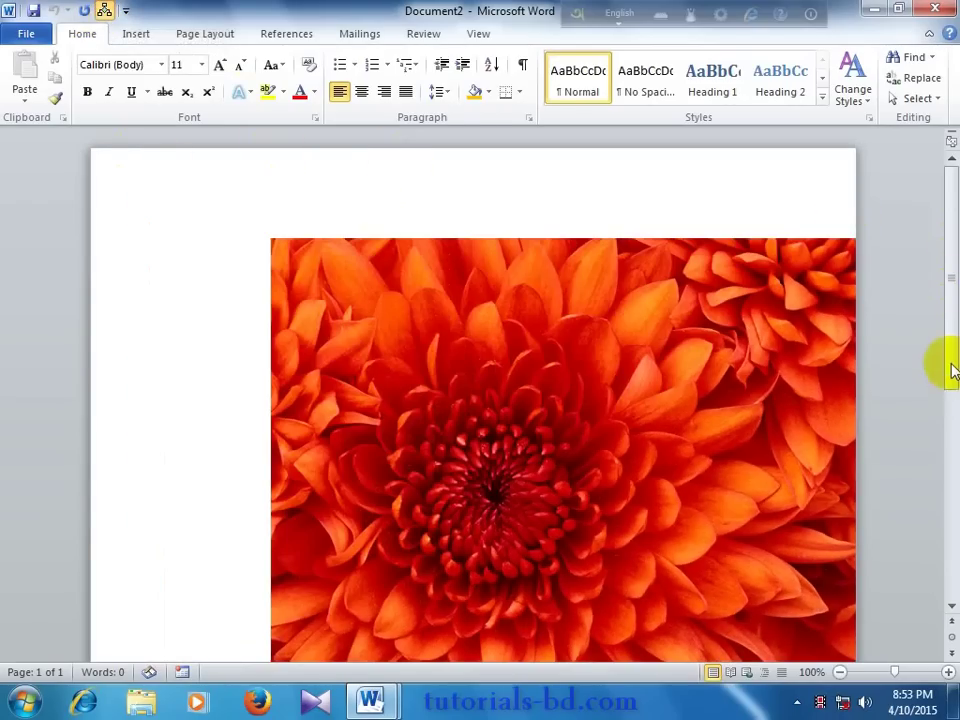
pyautogui.moveTo(953, 313); pyautogui.dragTo(953, 493)
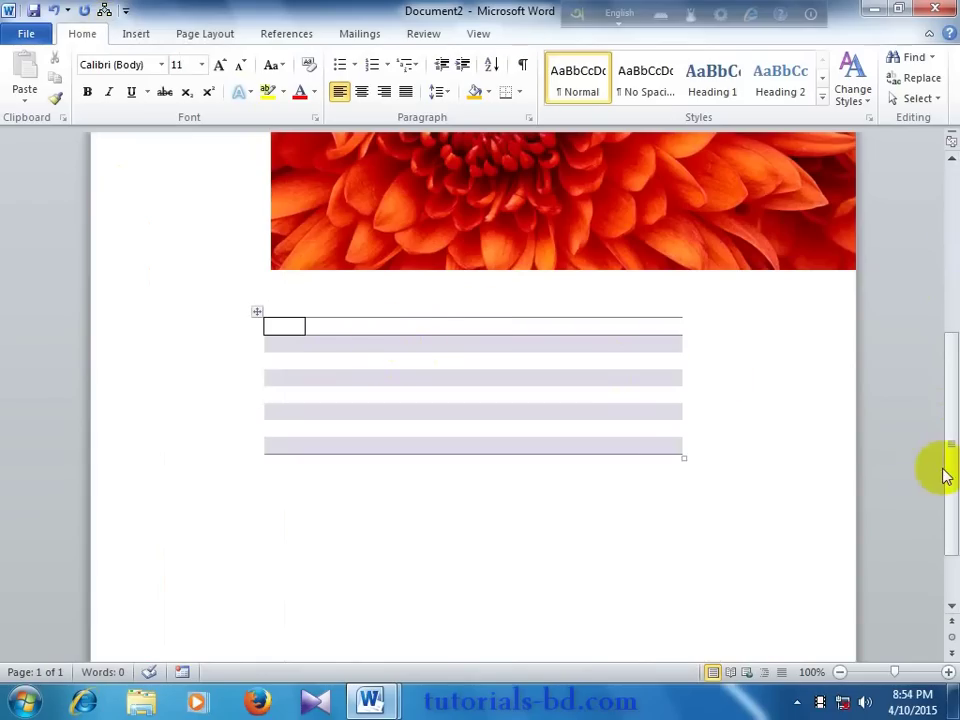
pyautogui.moveTo(953, 470); pyautogui.dragTo(948, 232)
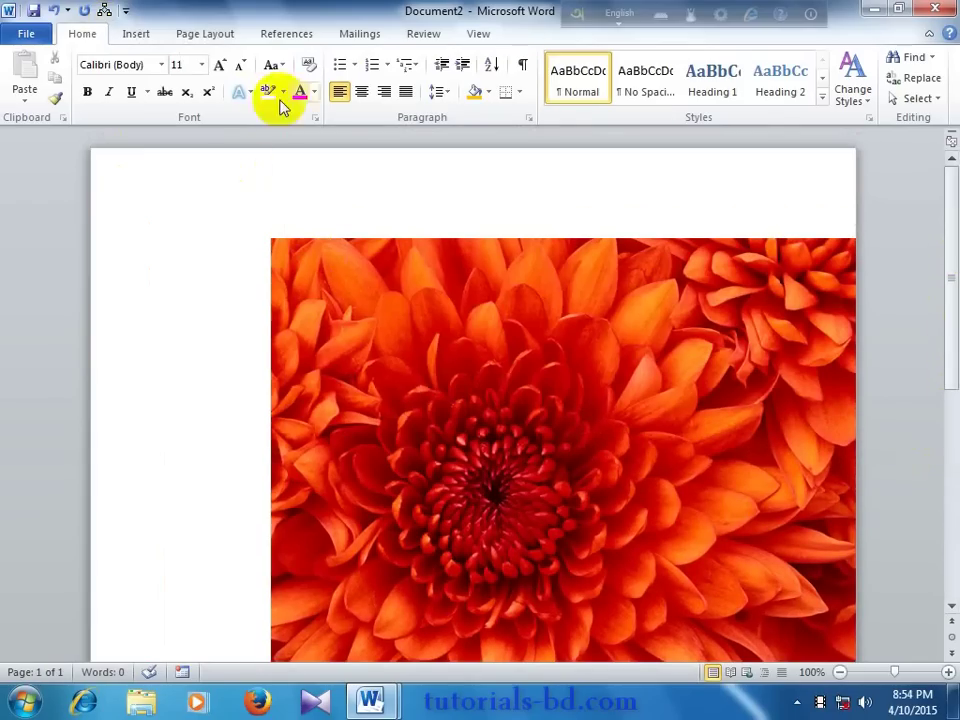
# - Launch Microsoft Excel 2010 from the Start menu's Microsoft Office folder
pyautogui.click(12, 710)
pyautogui.click(54, 617)
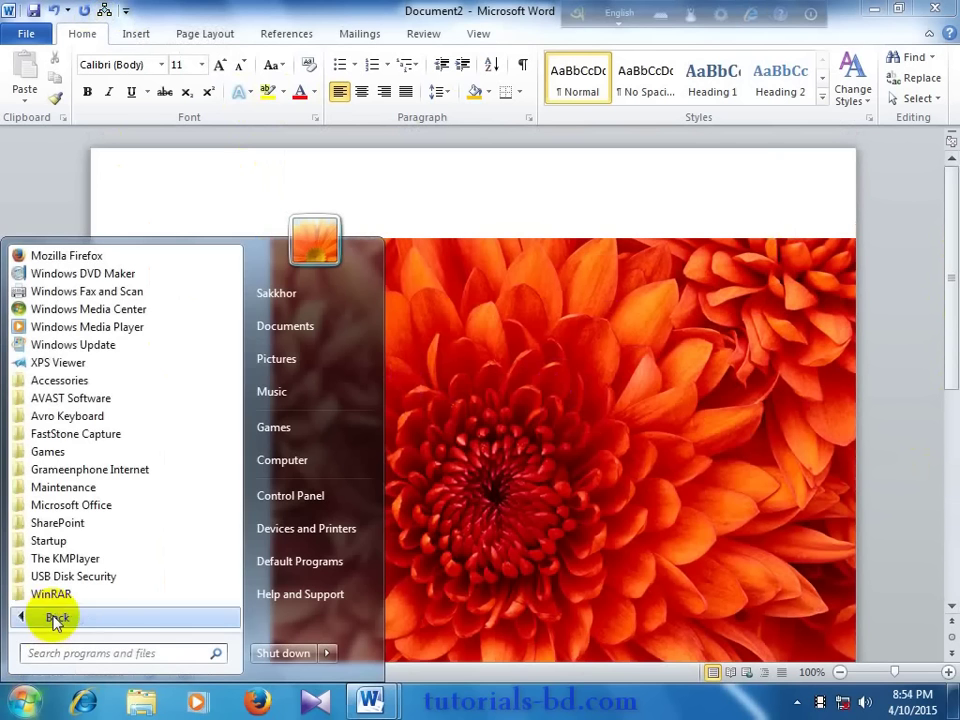
pyautogui.click(91, 515)
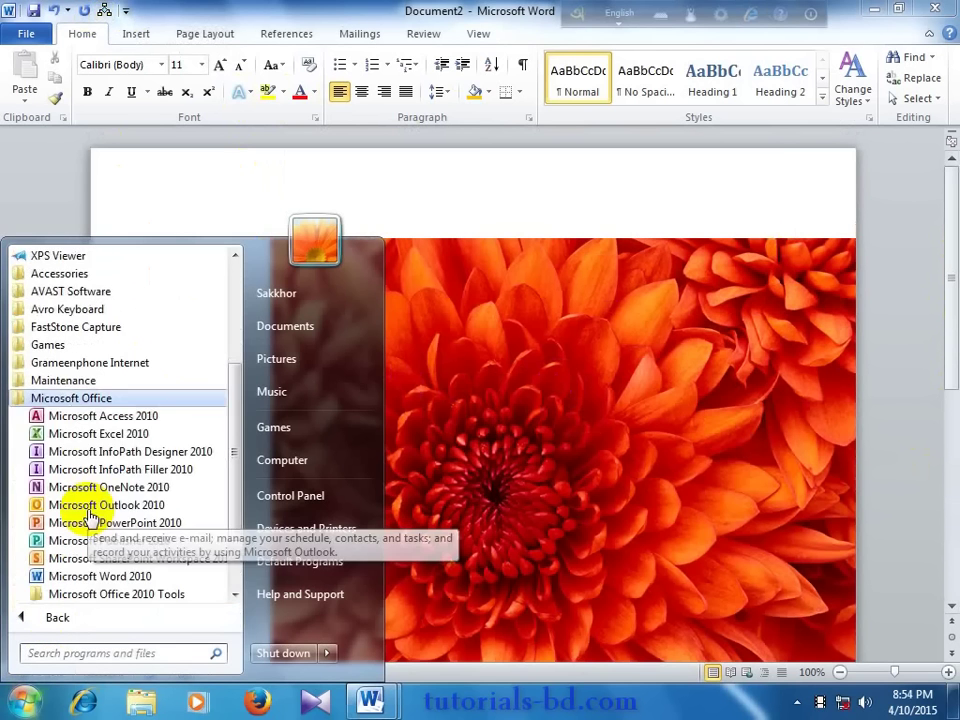
pyautogui.click(143, 438)
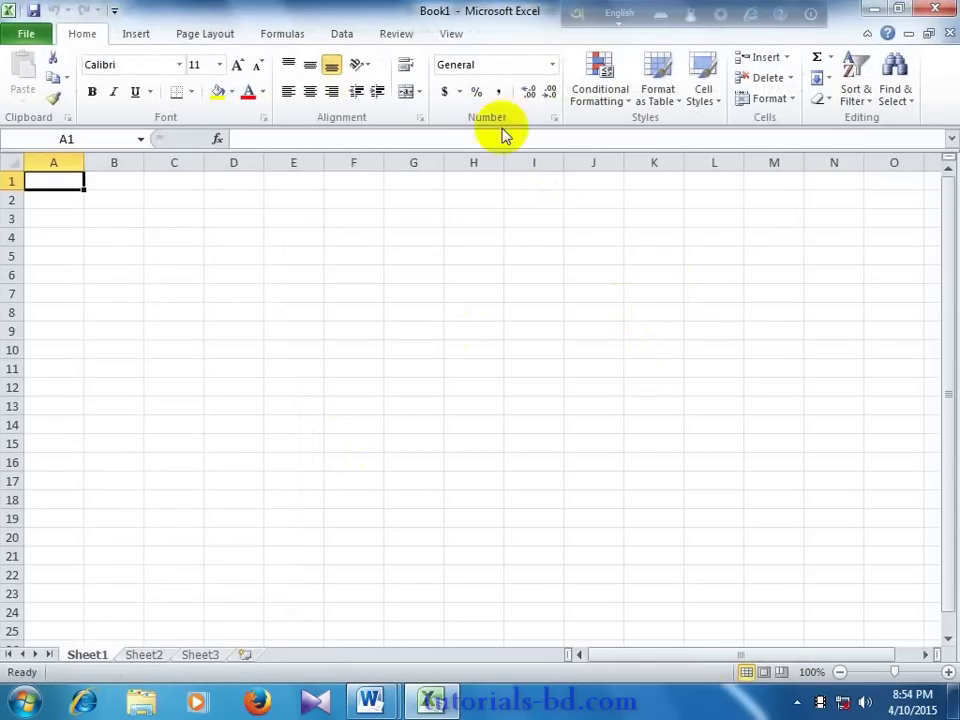
# - Check the empty macro list, then open Record Macro for Macro1 stored in This Workbook
pyautogui.click(448, 38)
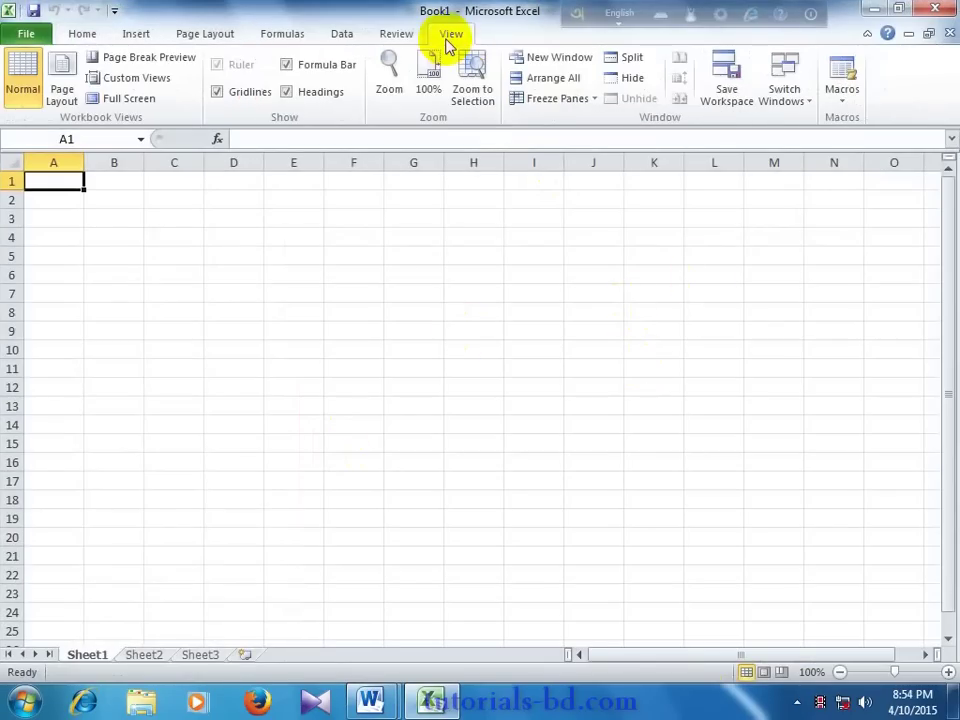
pyautogui.click(849, 106)
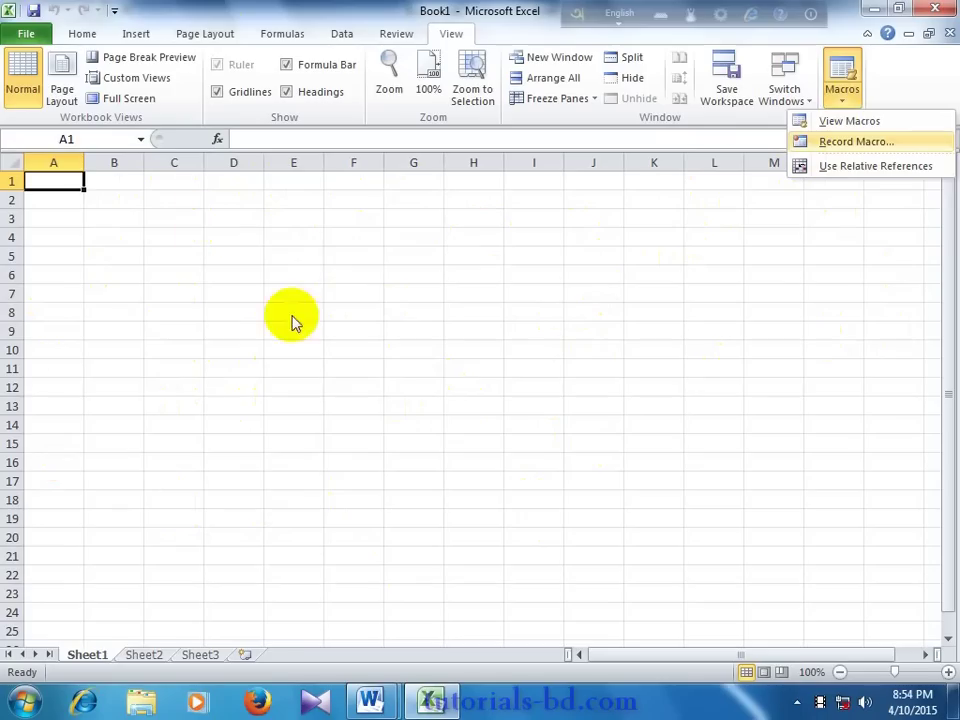
pyautogui.click(833, 122)
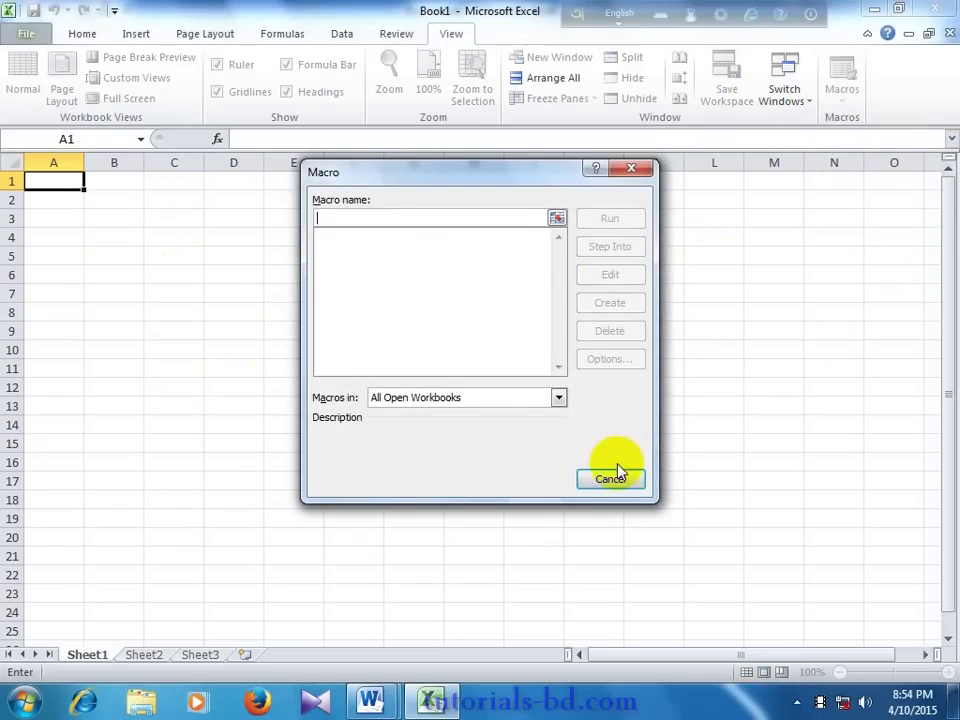
pyautogui.click(614, 478)
pyautogui.click(841, 88)
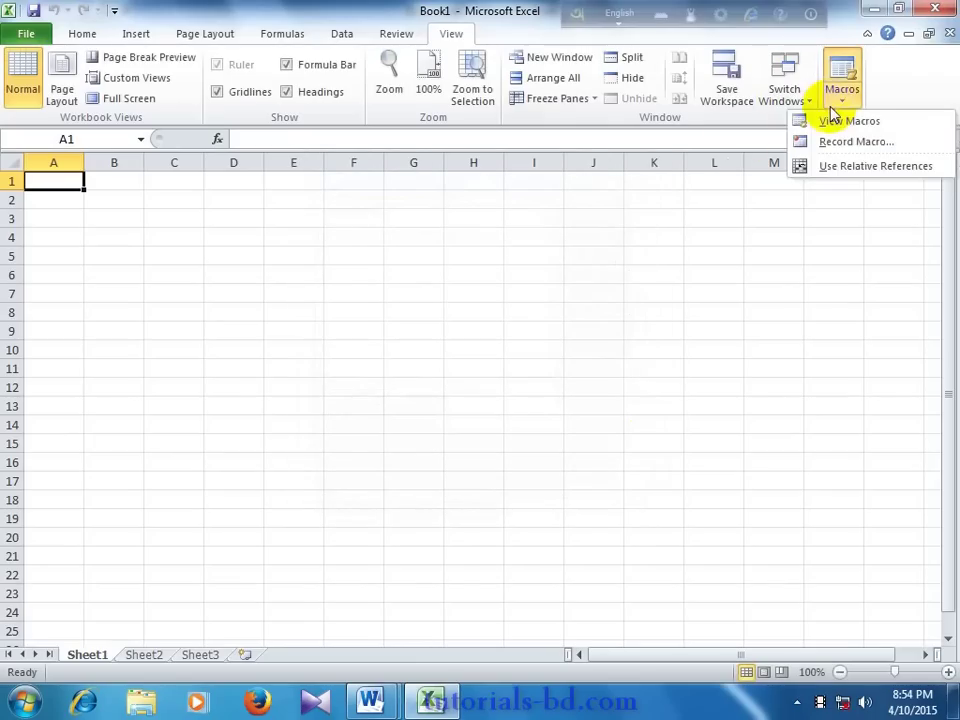
pyautogui.click(832, 143)
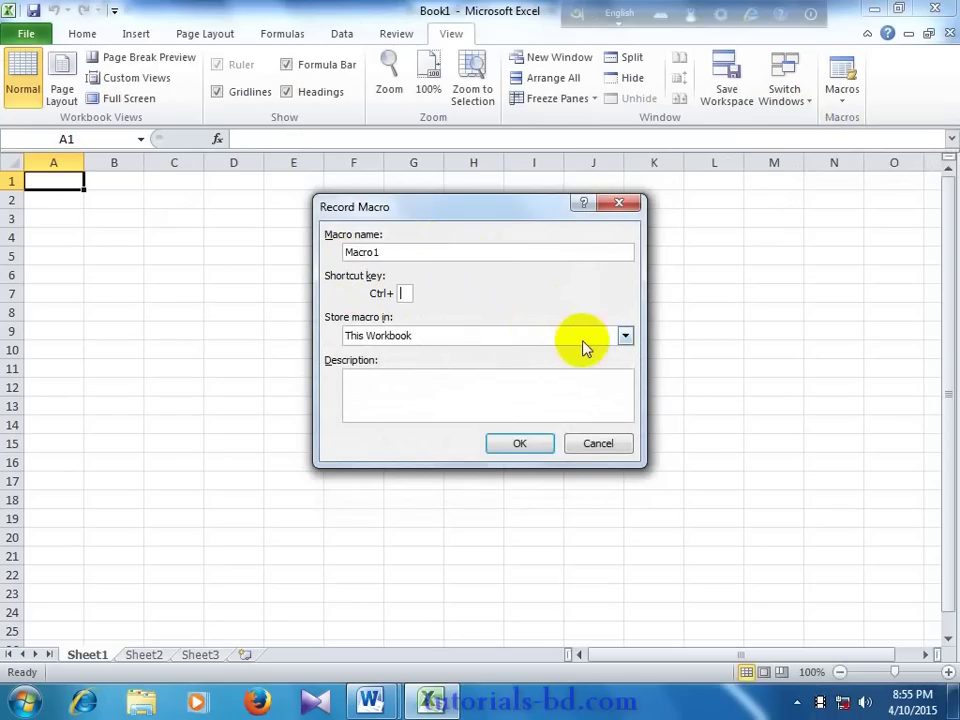
# - Record Macro1 in This Workbook and stop the recording
pyautogui.click(625, 337)
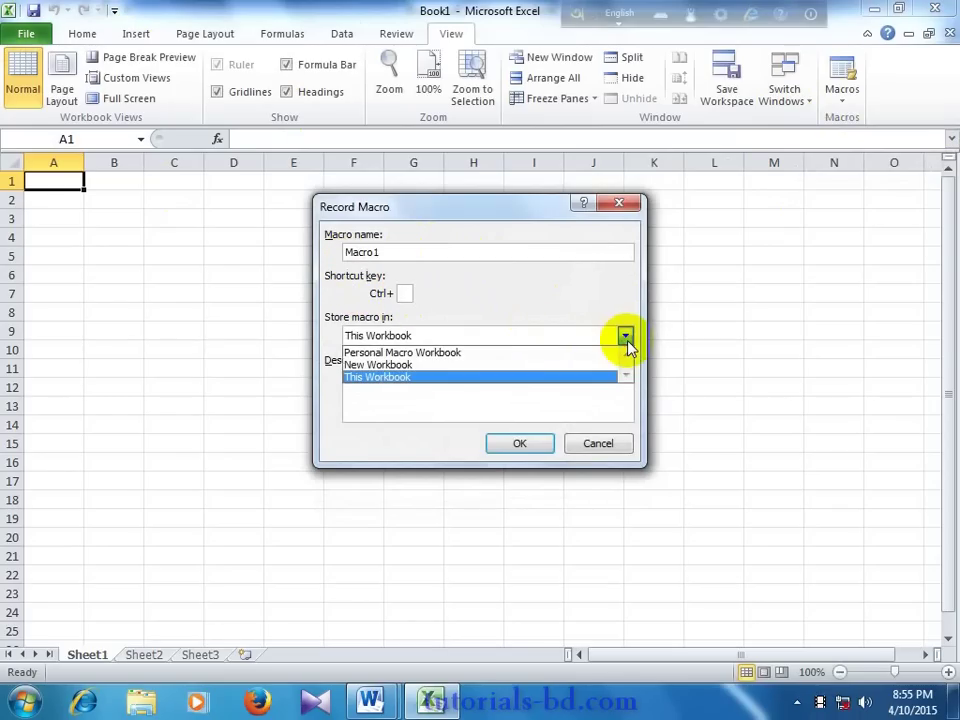
pyautogui.click(626, 338)
pyautogui.click(424, 388)
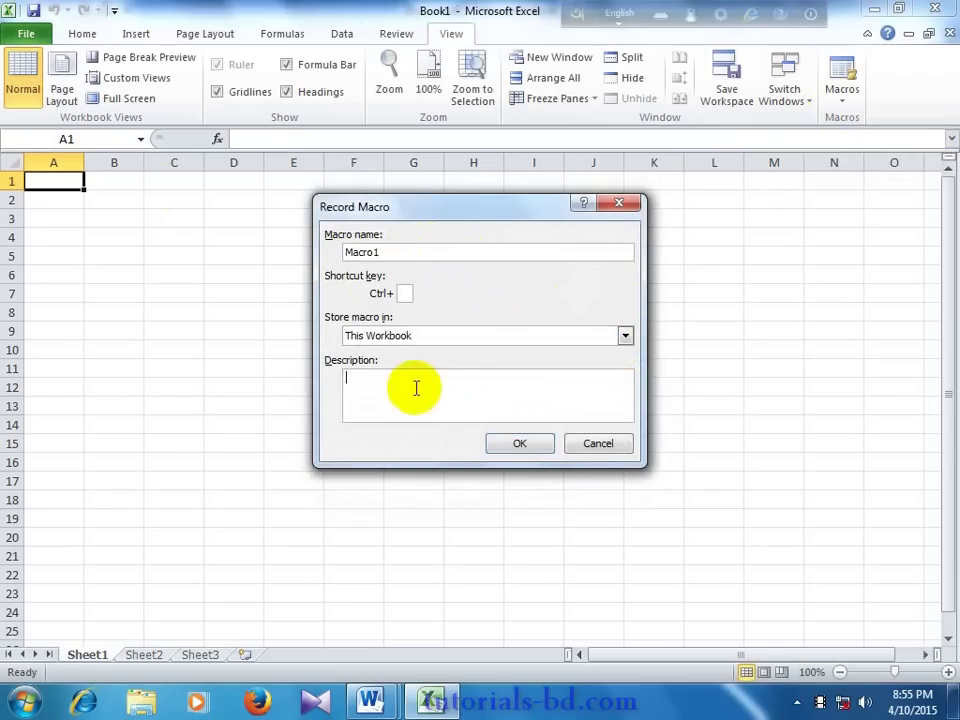
pyautogui.click(499, 455)
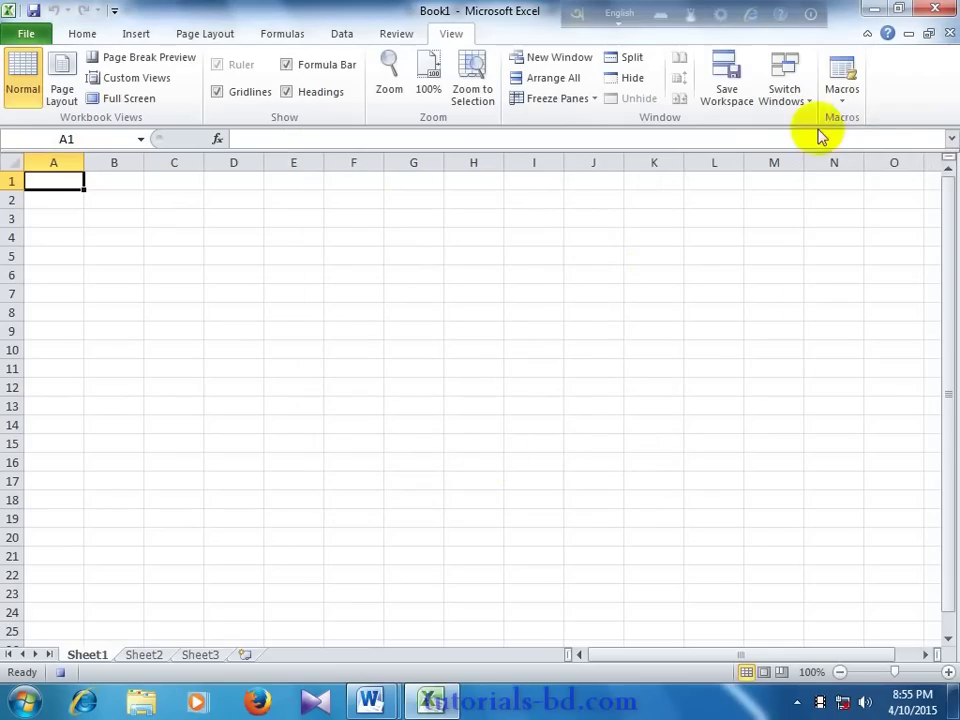
pyautogui.click(845, 100)
pyautogui.click(850, 145)
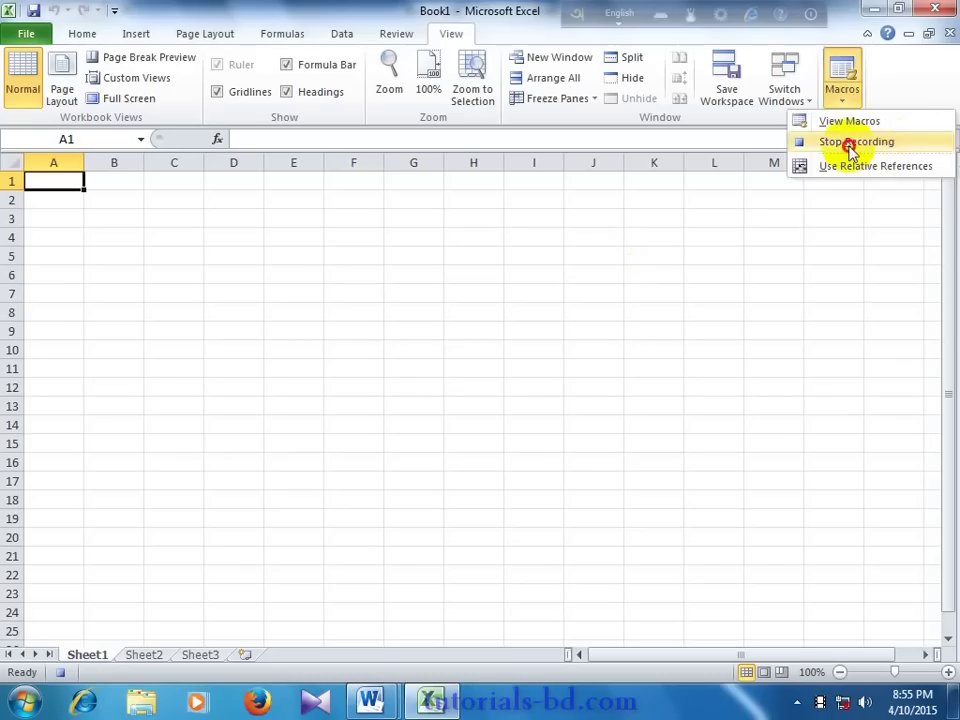
# - Record and stop a second macro, Macro2, then show the macro list
pyautogui.click(840, 103)
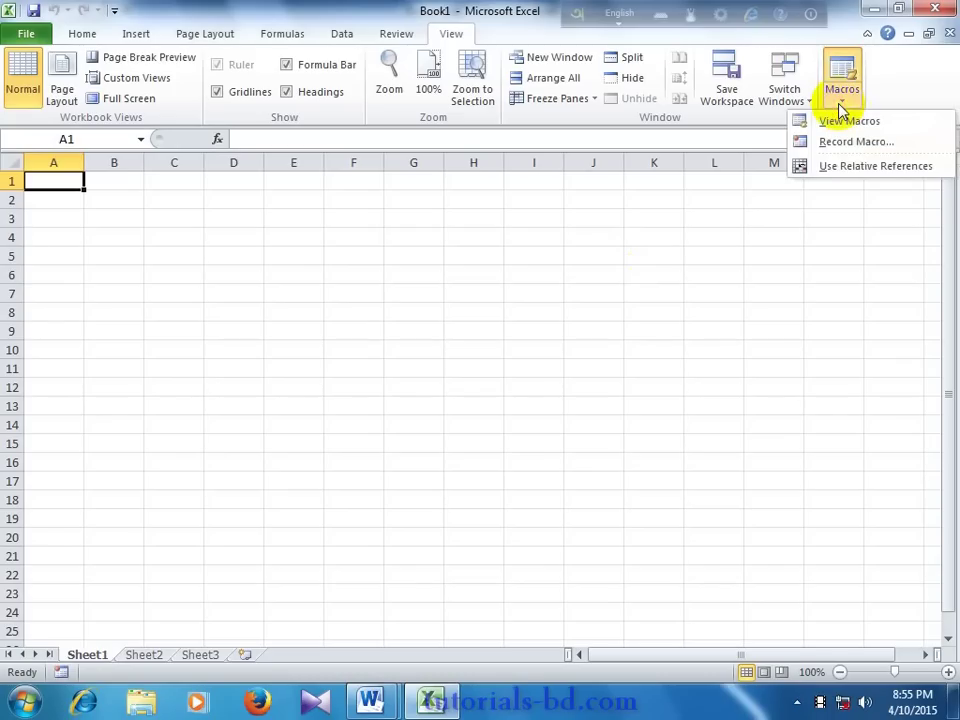
pyautogui.click(836, 143)
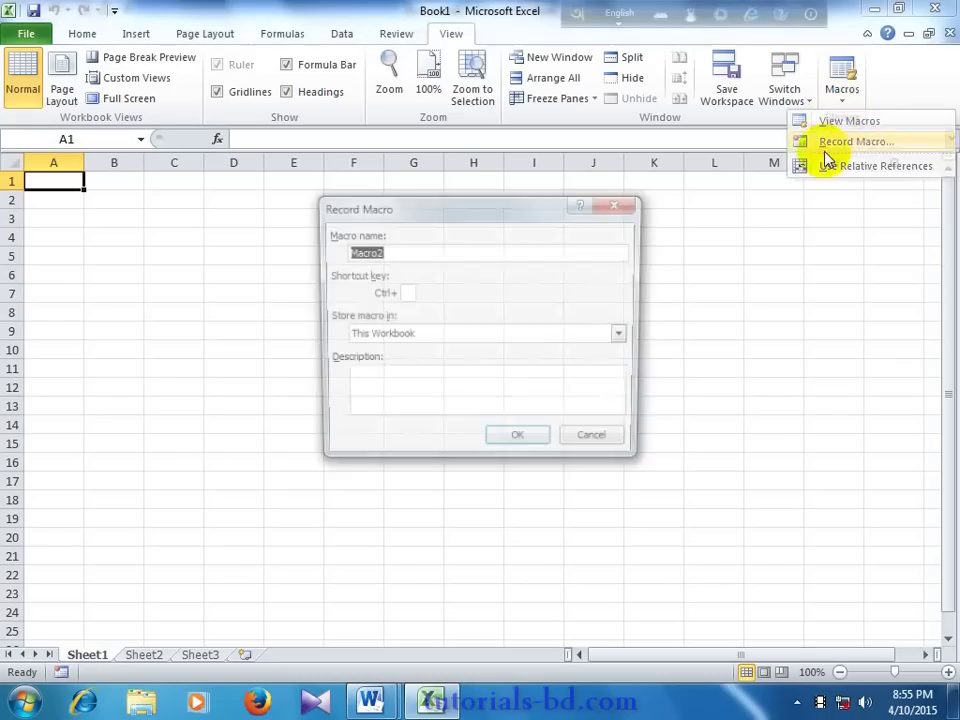
pyautogui.click(524, 443)
pyautogui.click(831, 100)
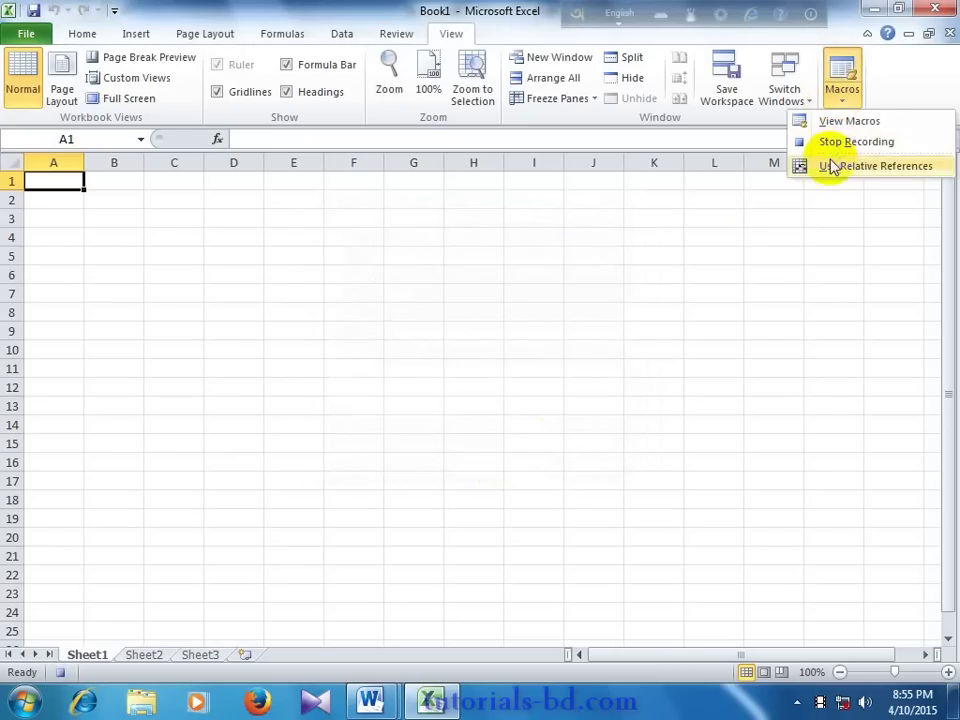
pyautogui.click(838, 143)
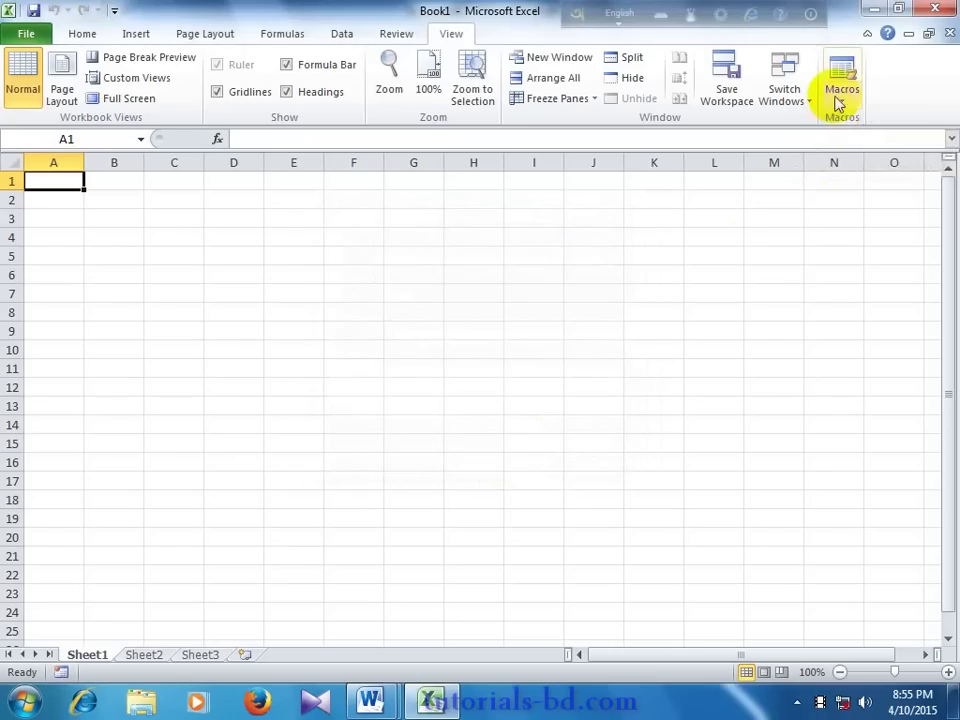
pyautogui.click(836, 100)
pyautogui.click(836, 120)
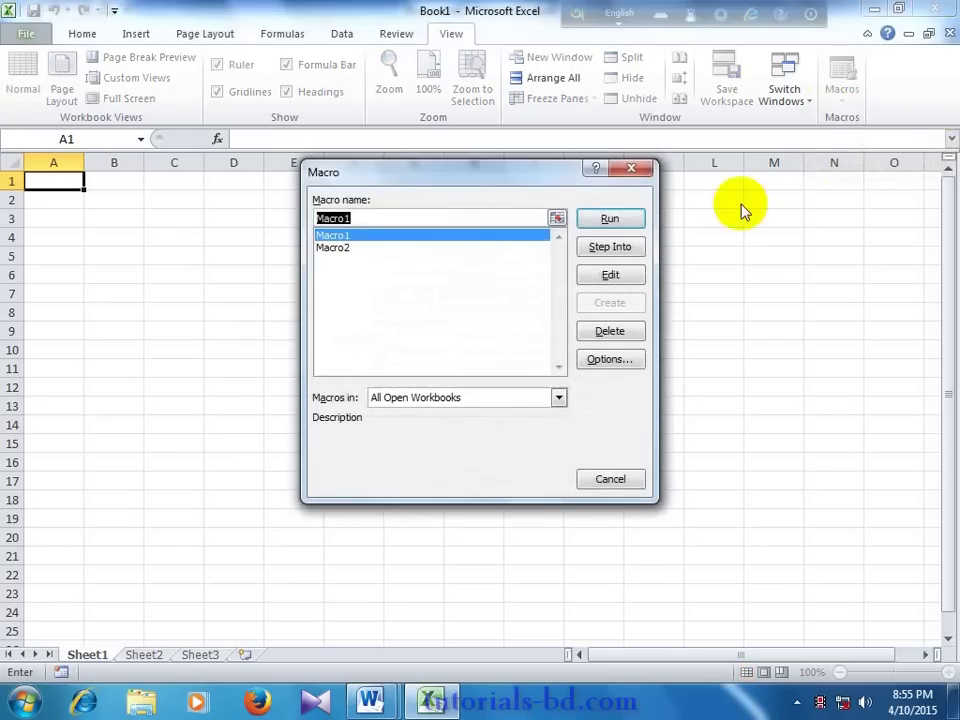
# - Select Macro1, view its options, and cancel both dialogs without assigning a shortcut
pyautogui.click(338, 247)
pyautogui.click(340, 236)
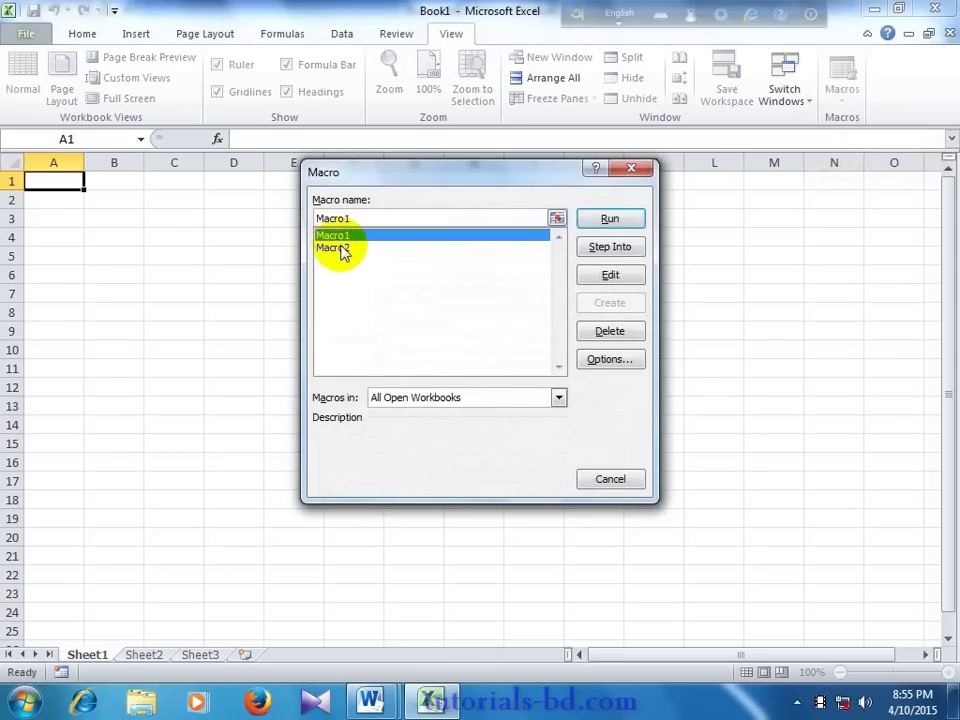
pyautogui.click(343, 249)
pyautogui.click(348, 237)
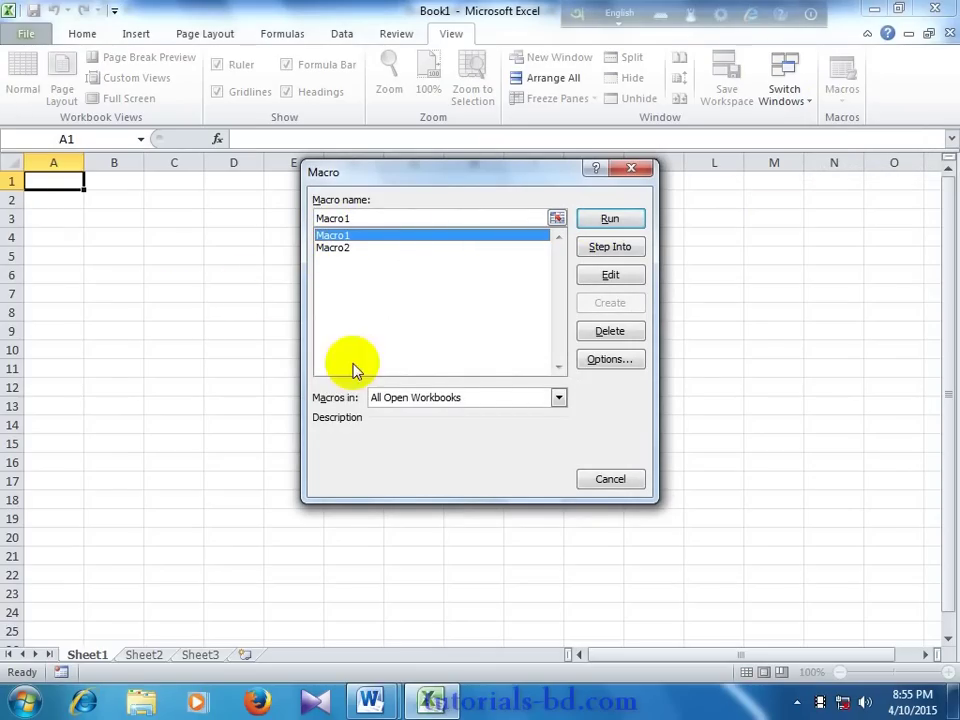
pyautogui.click(608, 361)
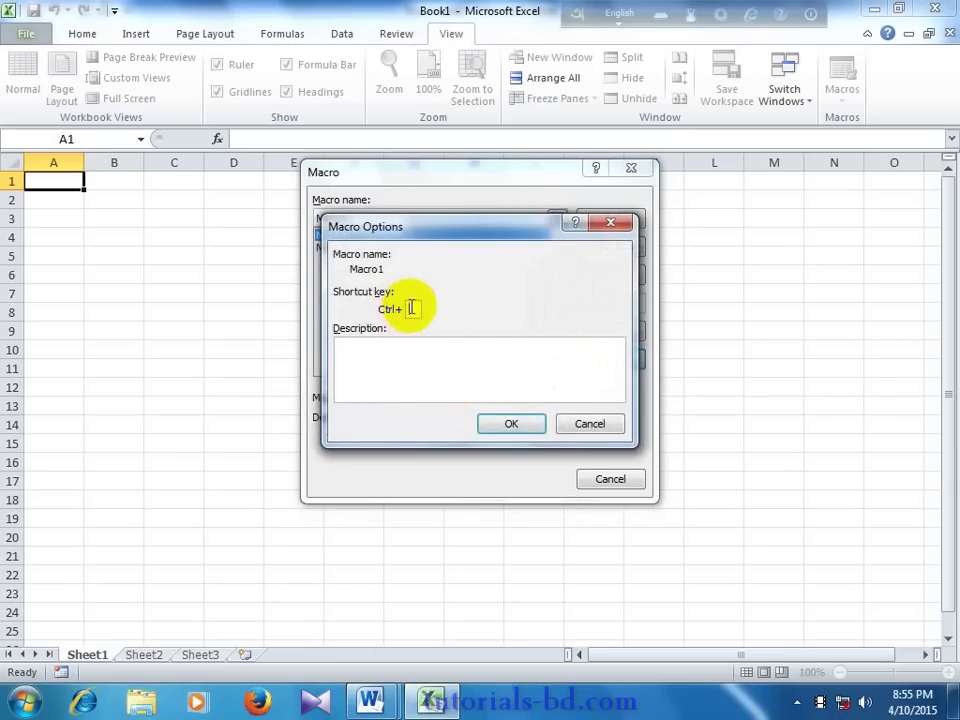
pyautogui.click(572, 428)
pyautogui.click(592, 478)
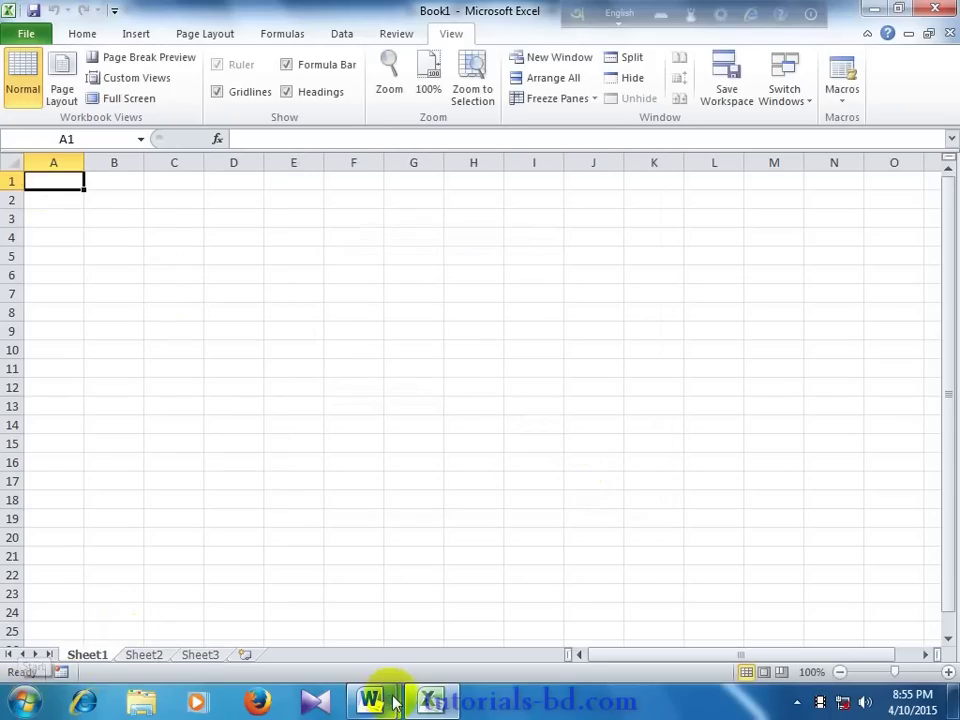
# - Switch back to Word's Document1 and select its flower picture
pyautogui.moveTo(370, 700)
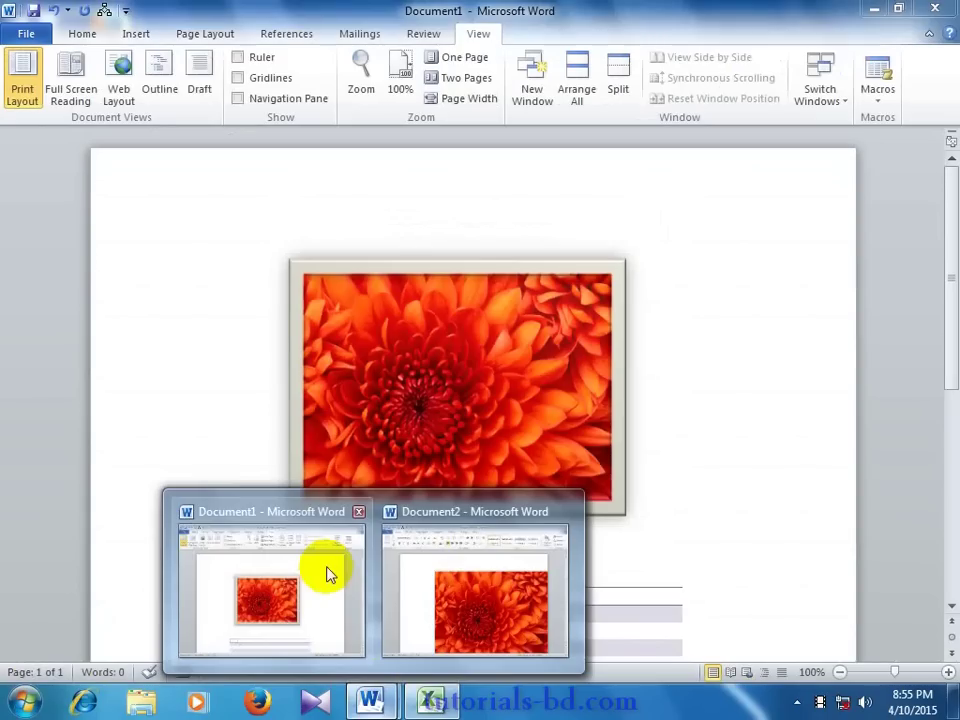
pyautogui.click(330, 573)
pyautogui.click(447, 367)
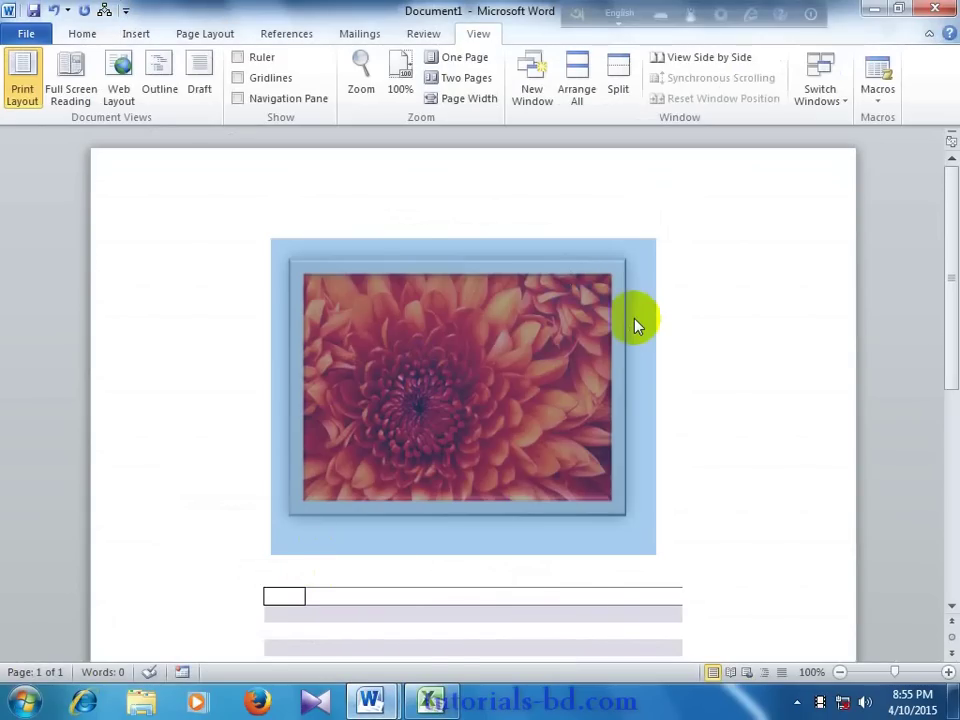